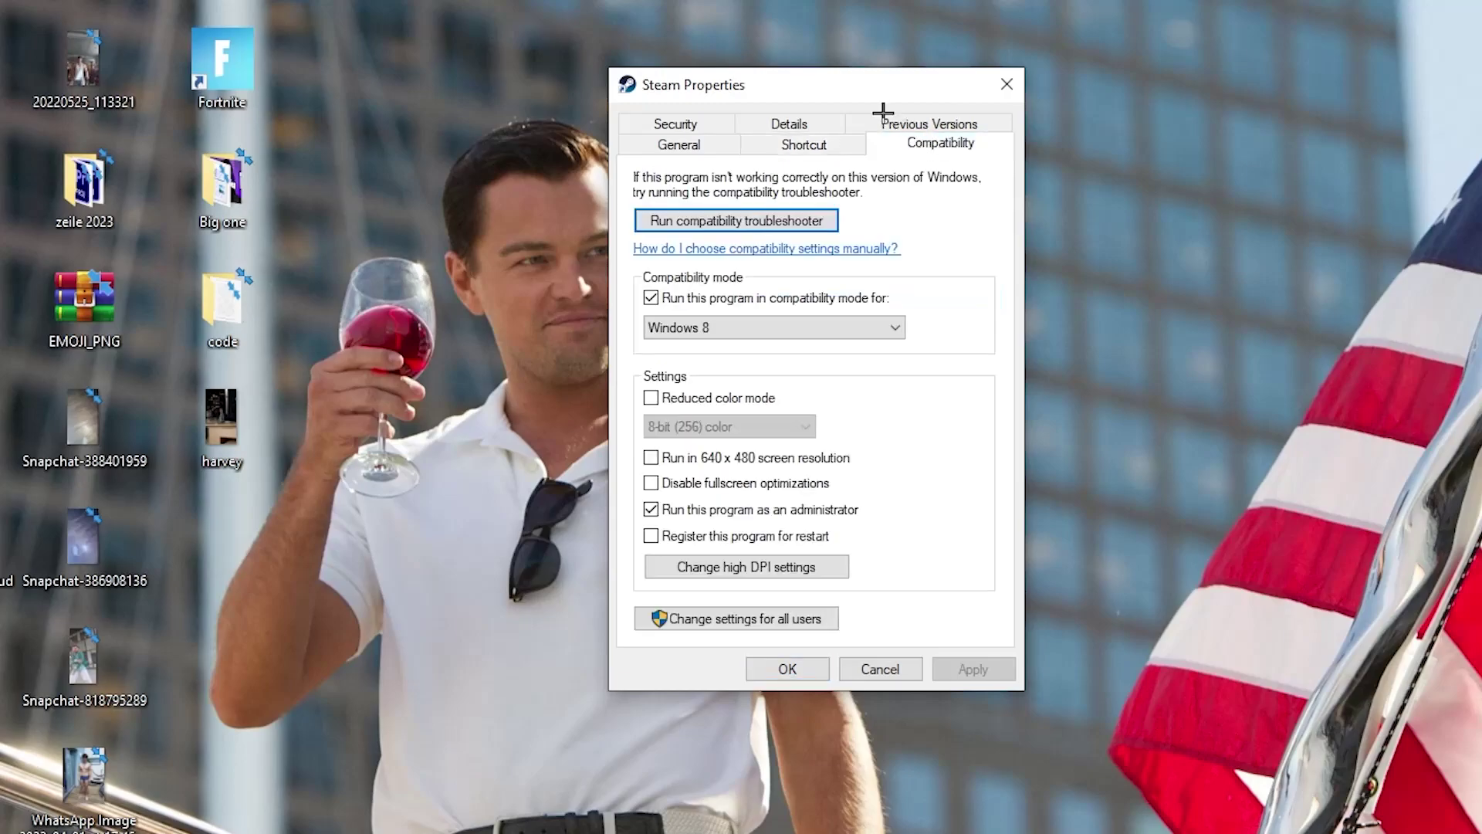
# Review the compatibility mode choices for Steam, keep Windows 8, and confirm the shortcut's properties
pyautogui.moveTo(832, 45); pyautogui.dragTo(809, 0)
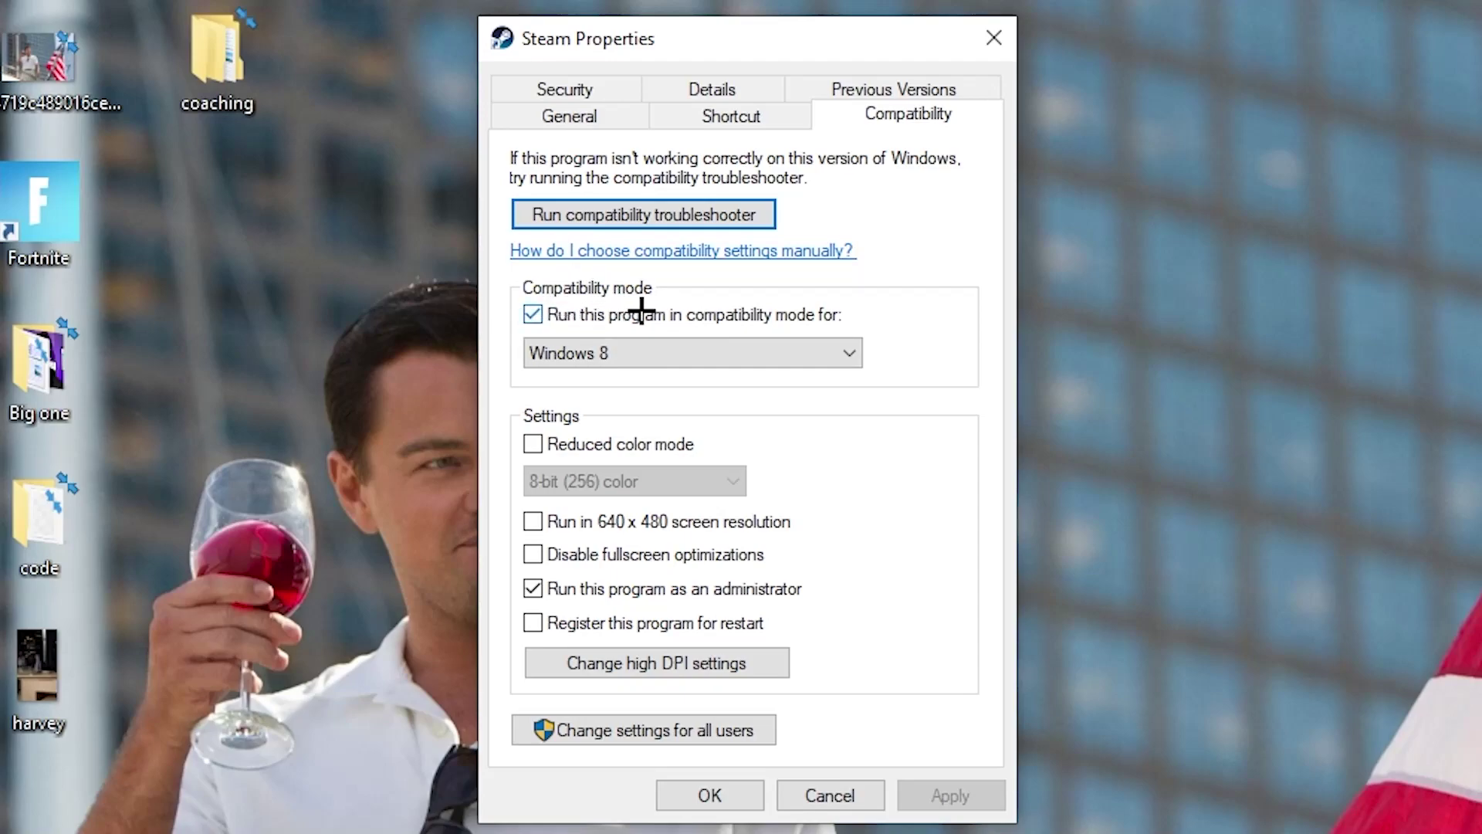
pyautogui.click(827, 341)
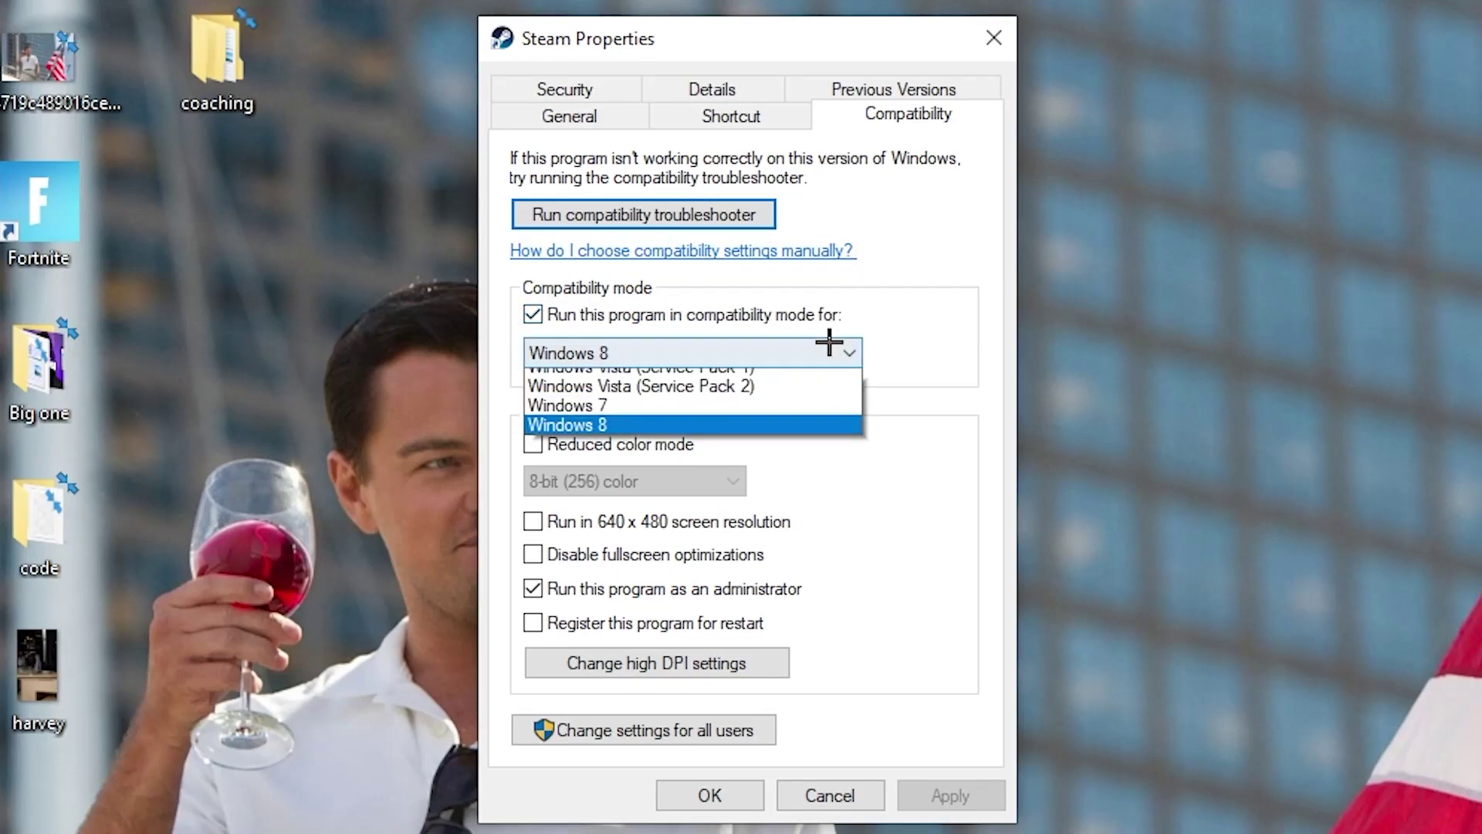
pyautogui.click(898, 328)
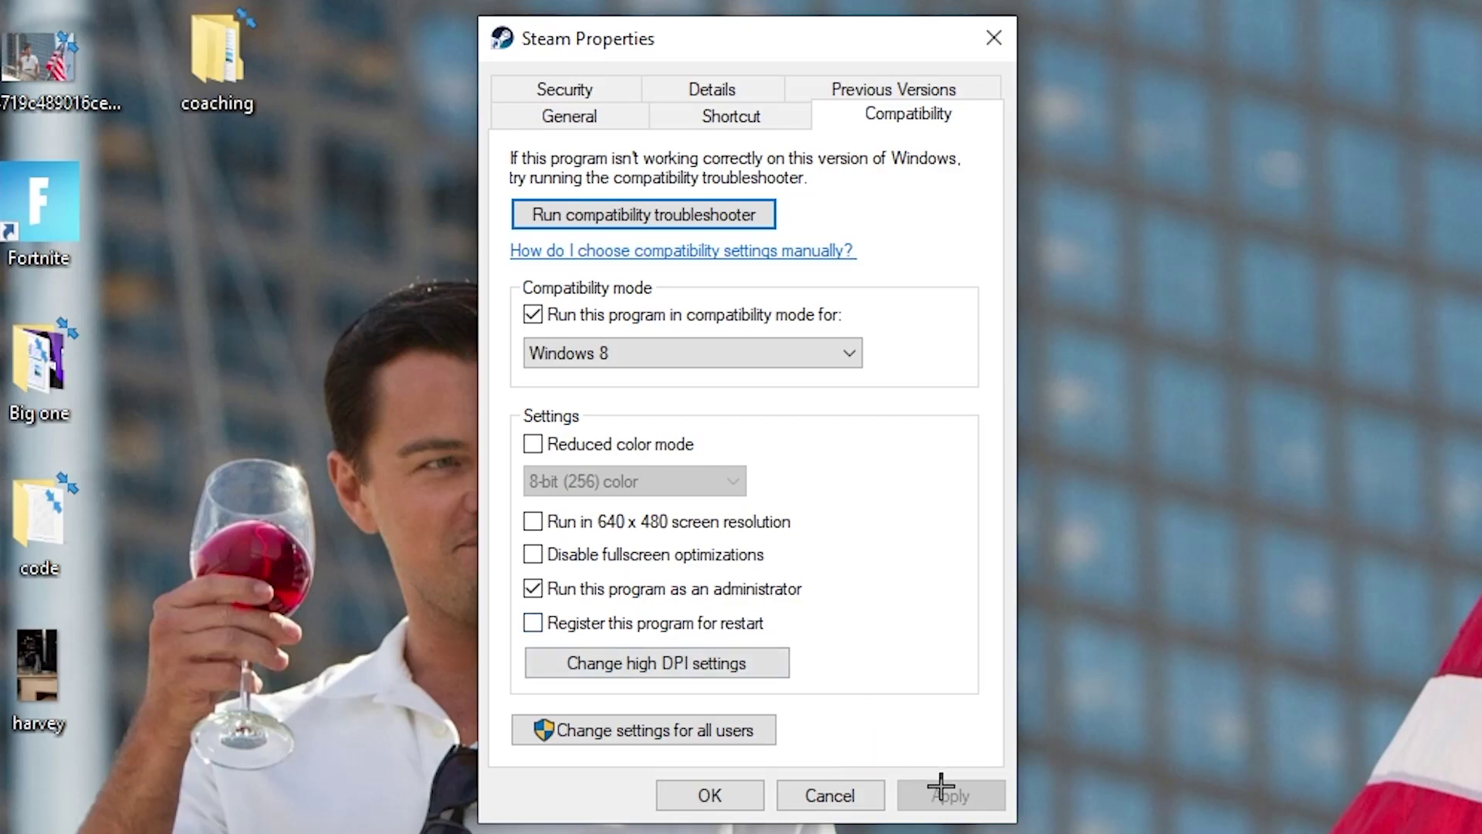
pyautogui.click(718, 791)
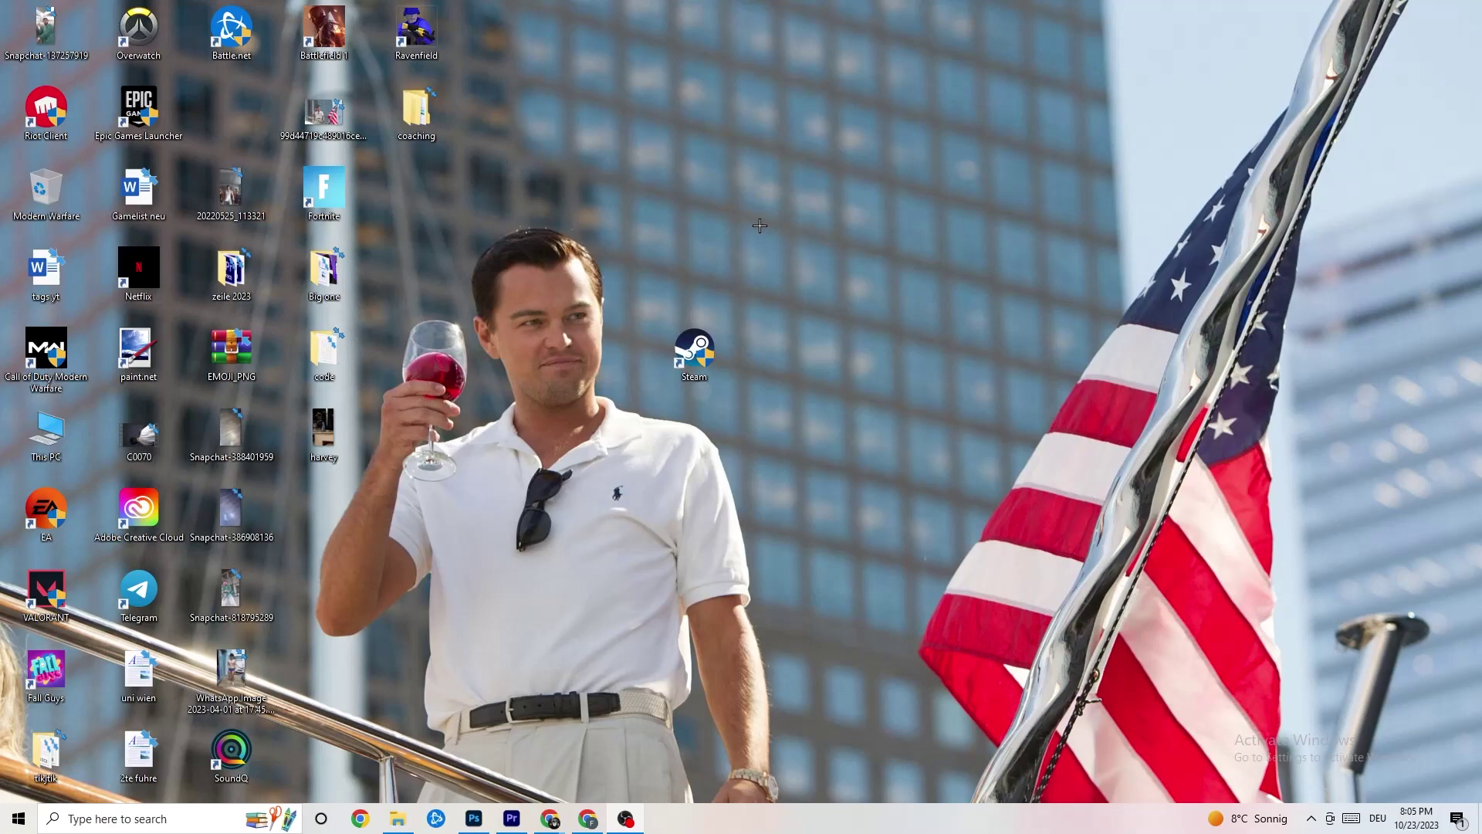
# Move the Steam shortcut around the empty middle area of the desktop and deselect it
pyautogui.moveTo(717, 357); pyautogui.dragTo(709, 206)
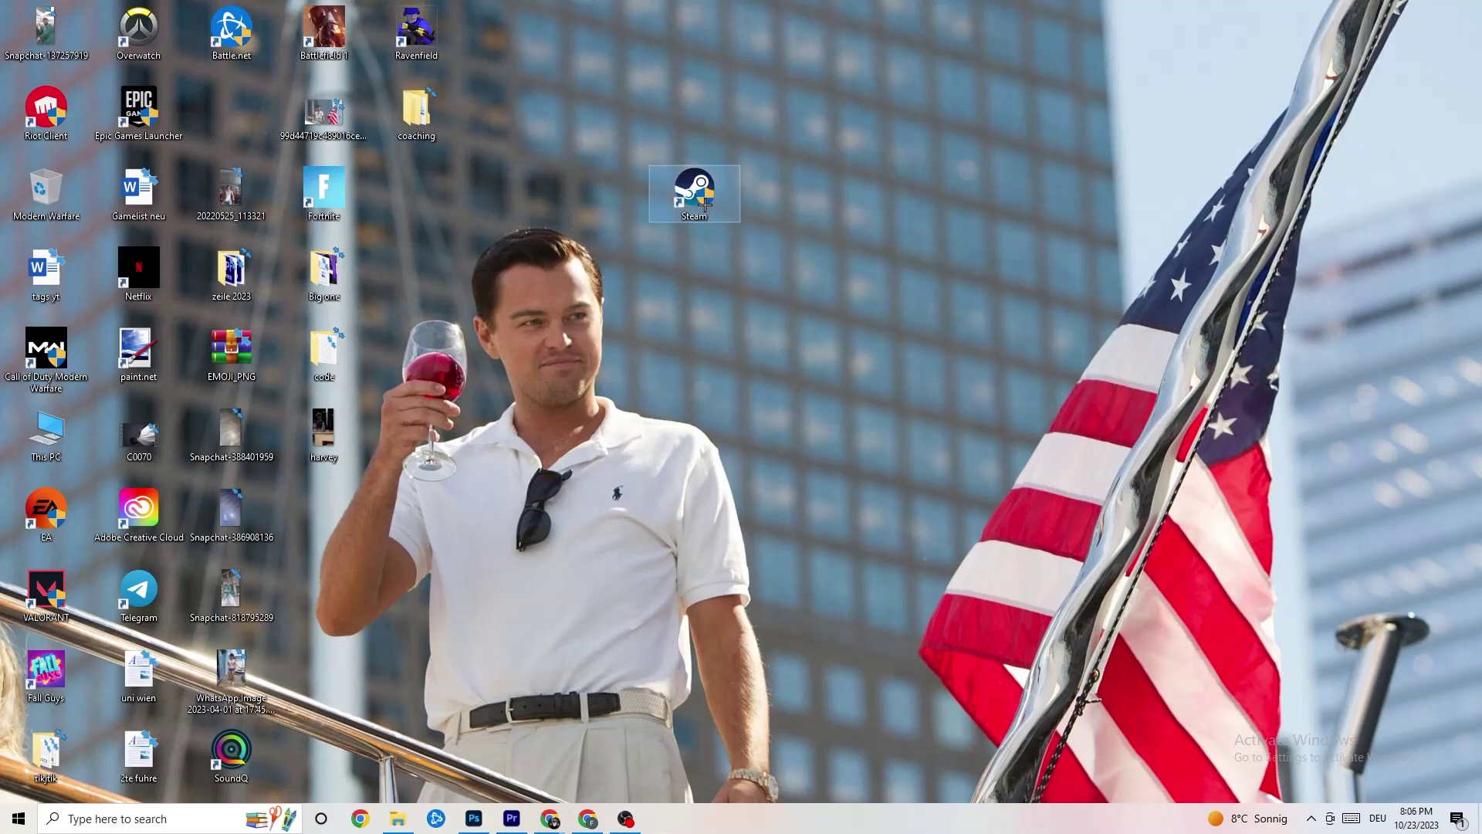
pyautogui.moveTo(694, 187); pyautogui.dragTo(695, 269)
pyautogui.click(699, 229)
pyautogui.click(643, 210)
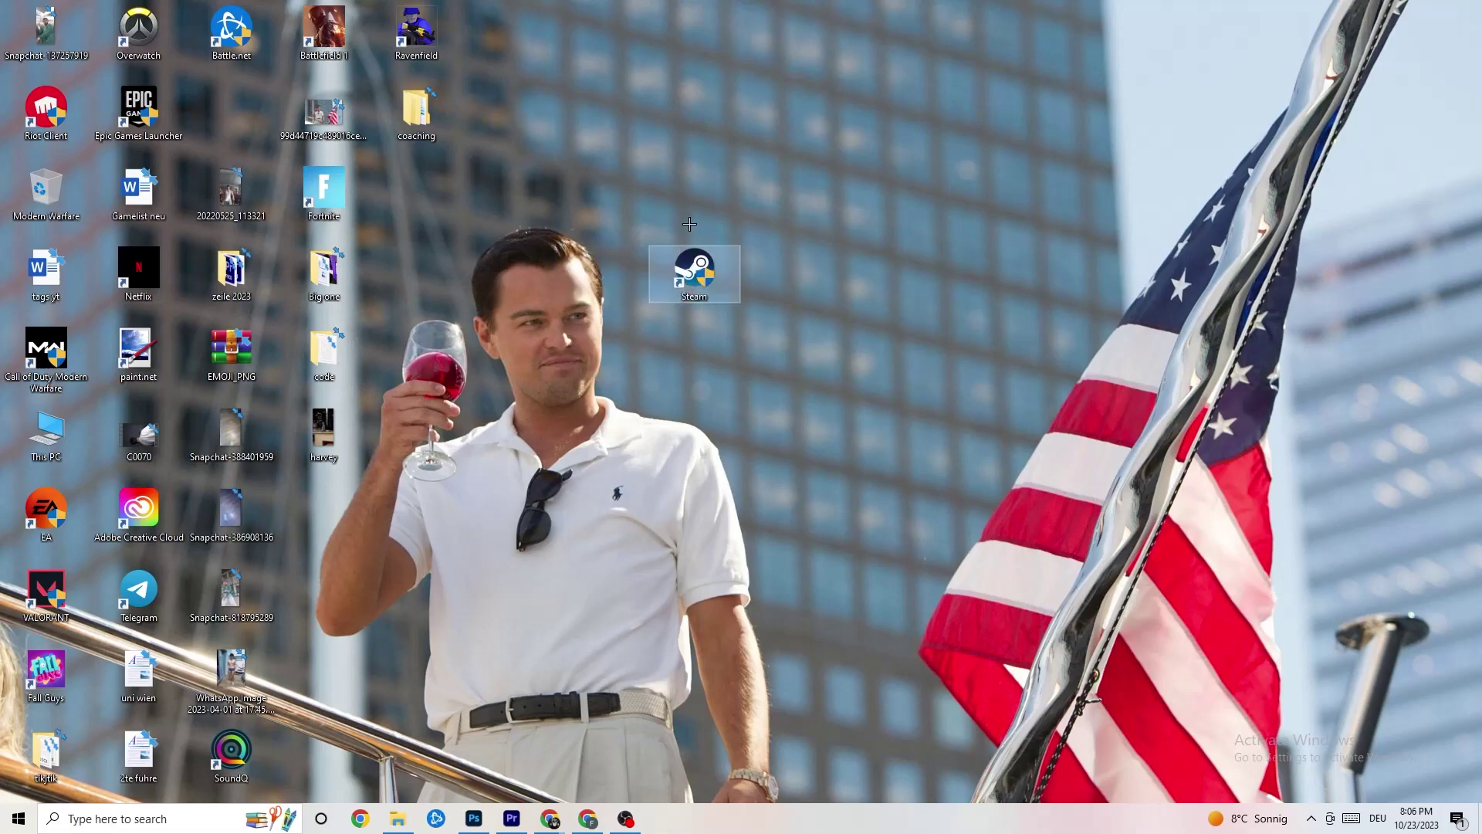
# Review the compatibility settings in the Steam shortcut's properties and close the dialog
pyautogui.rightClick(689, 292)
pyautogui.click(771, 698)
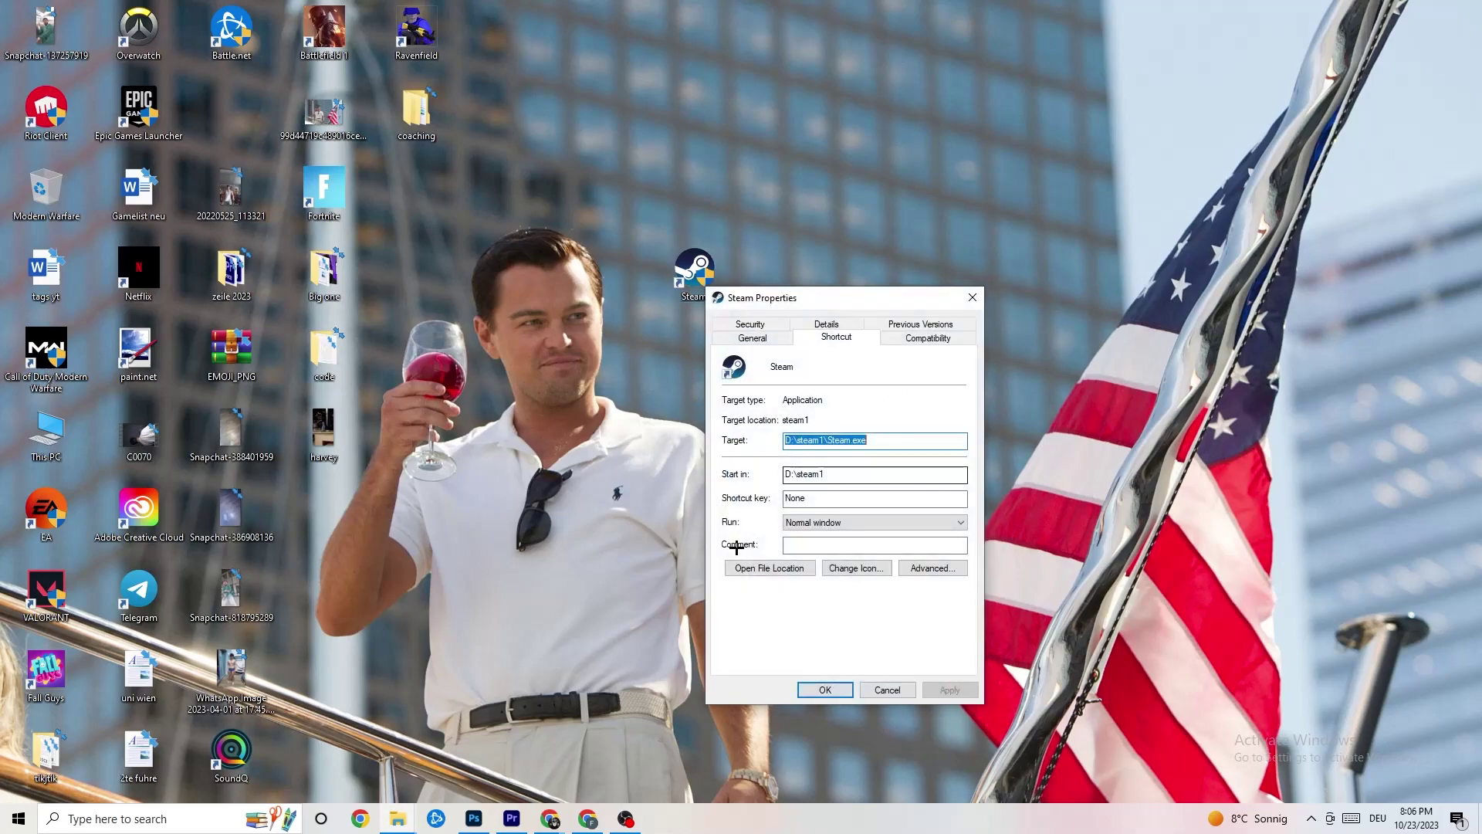
pyautogui.click(928, 337)
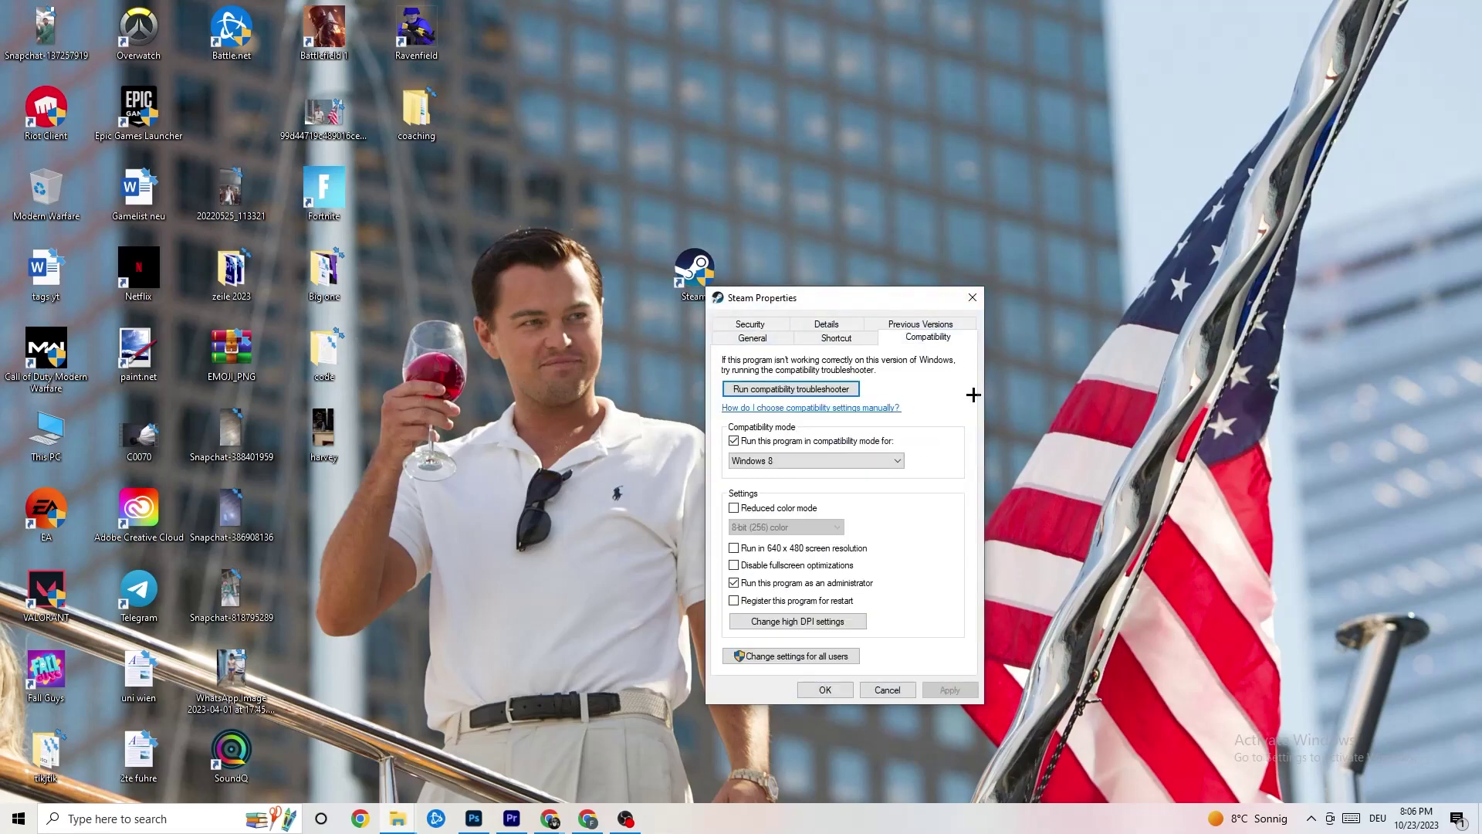
pyautogui.click(972, 297)
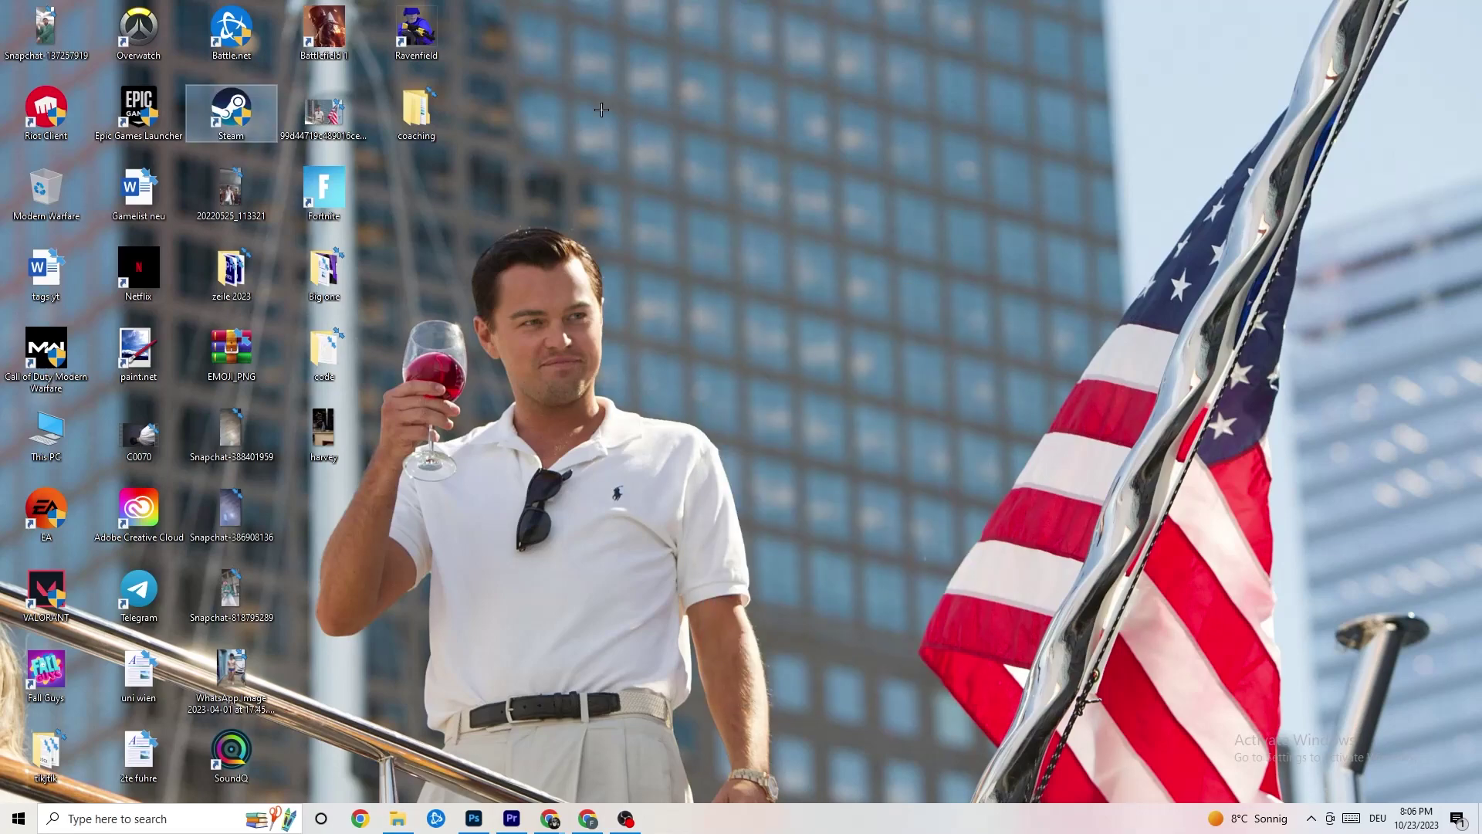
pyautogui.click(719, 150)
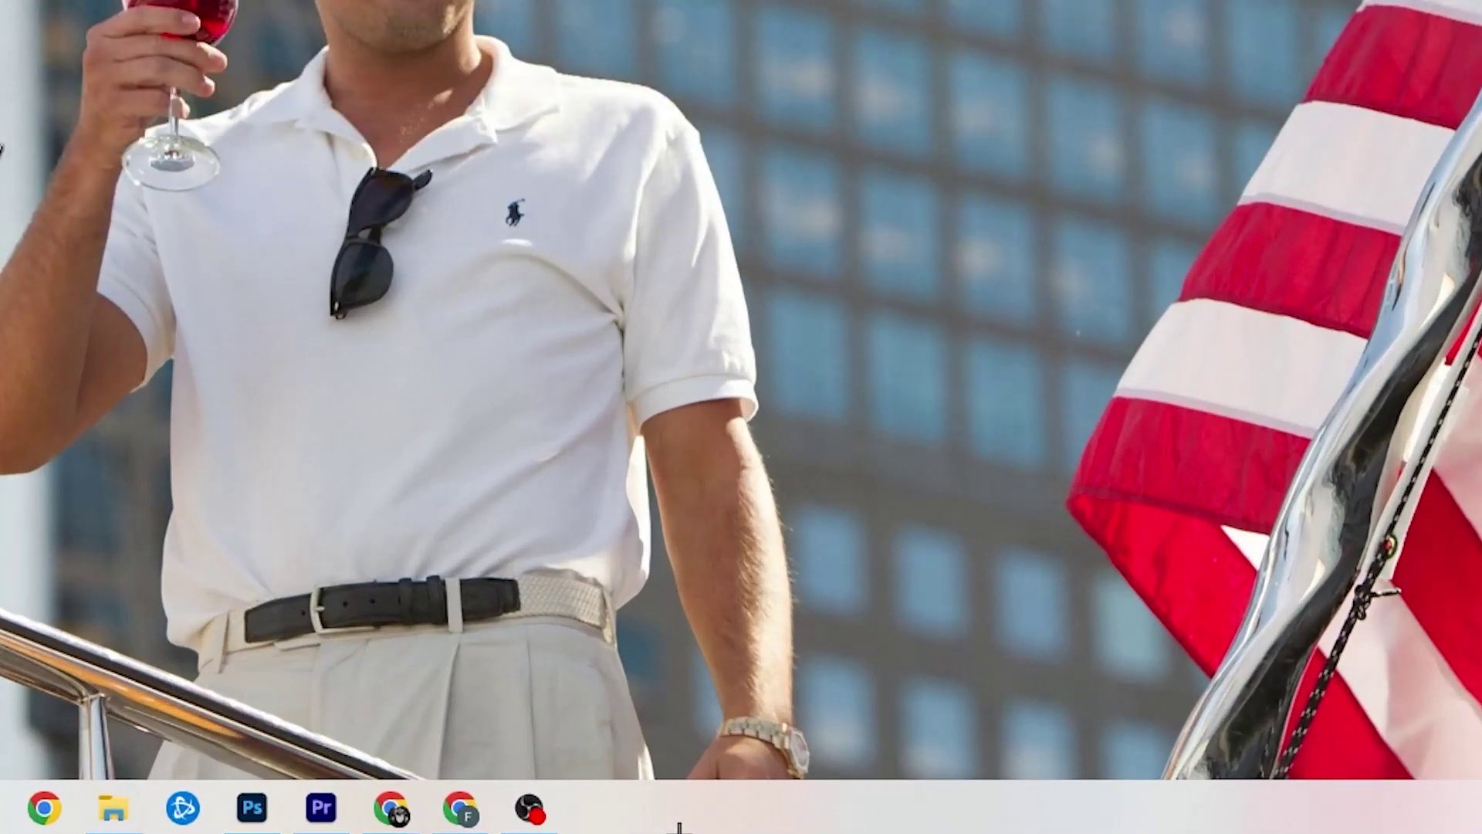
# Open Task Manager from the taskbar and maximize its window
pyautogui.rightClick(635, 822)
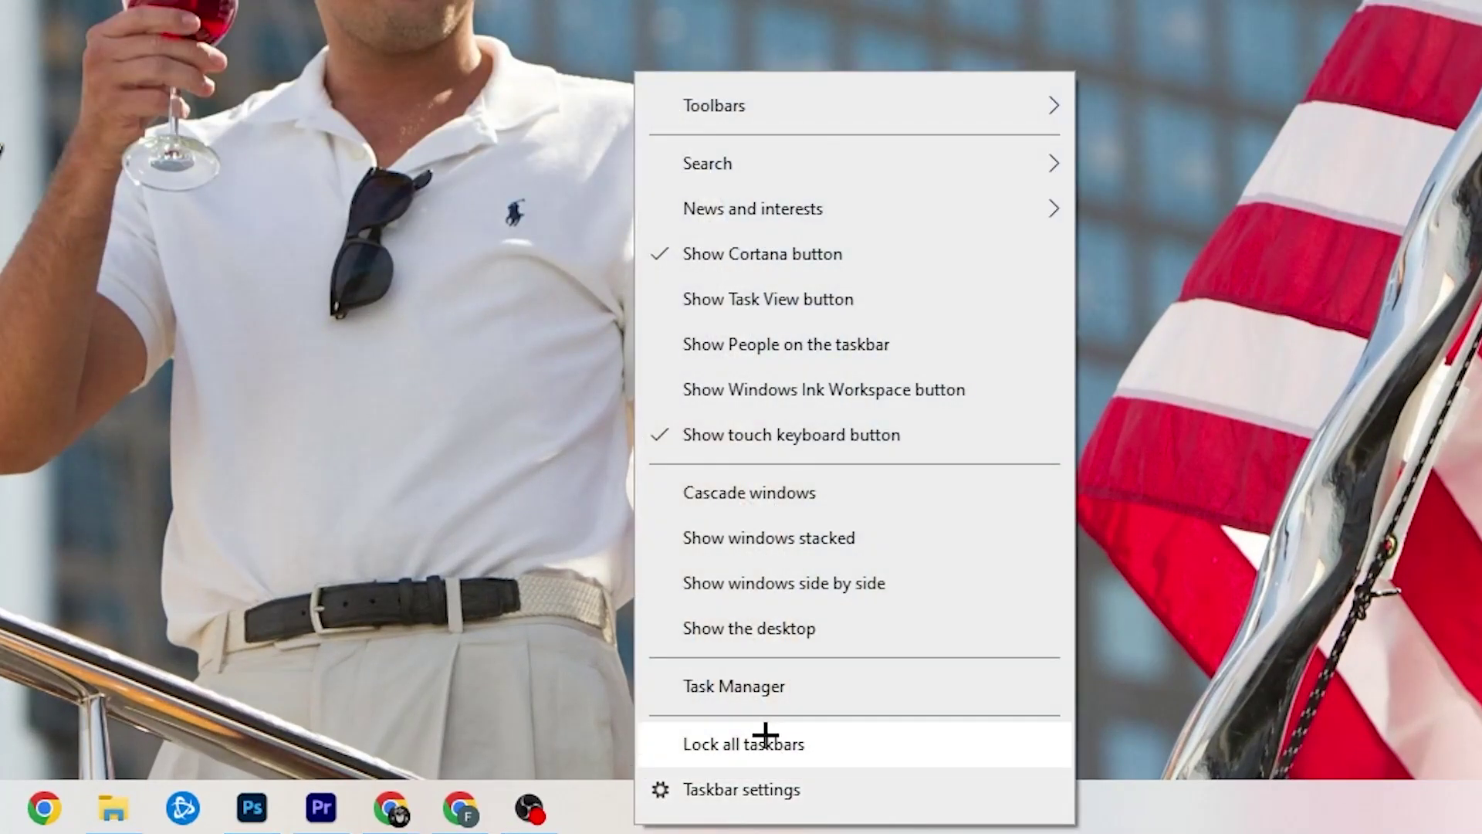
pyautogui.click(770, 695)
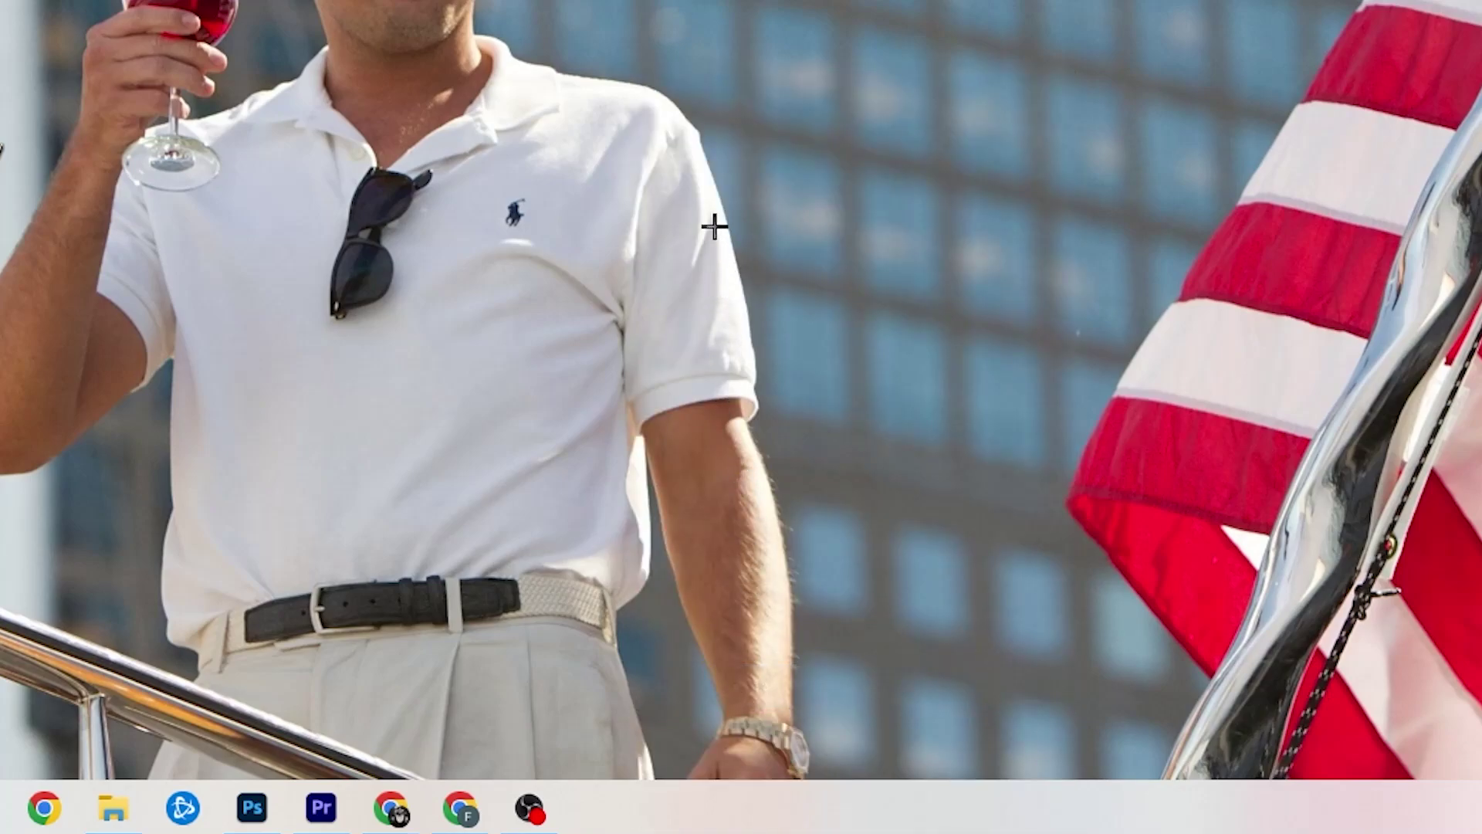
pyautogui.moveTo(386, 179); pyautogui.dragTo(640, 67)
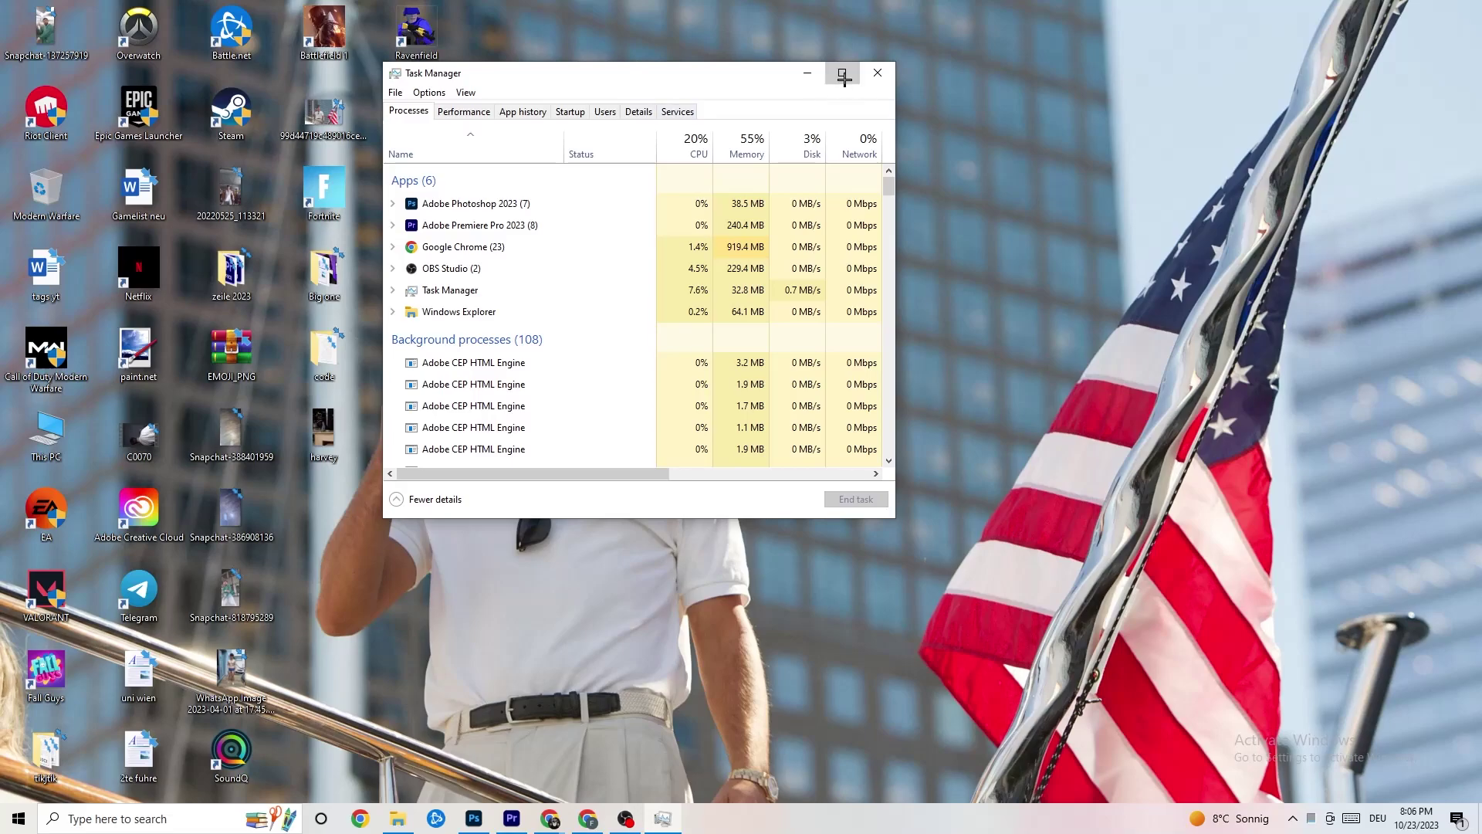
pyautogui.click(843, 71)
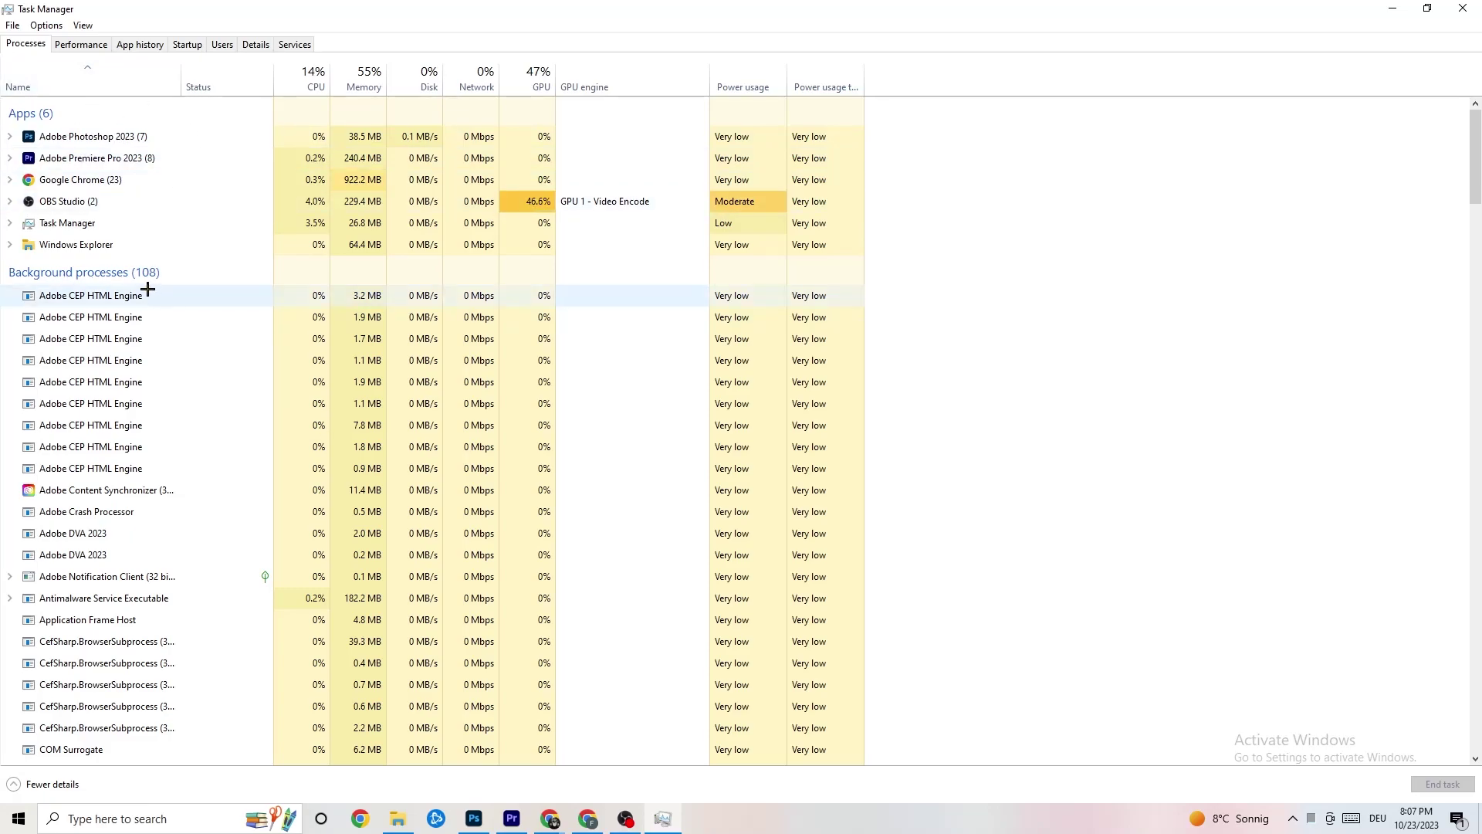
# Look through the running processes and end the Adobe Photoshop 2023 task
pyautogui.scroll(-7, 196, 426)
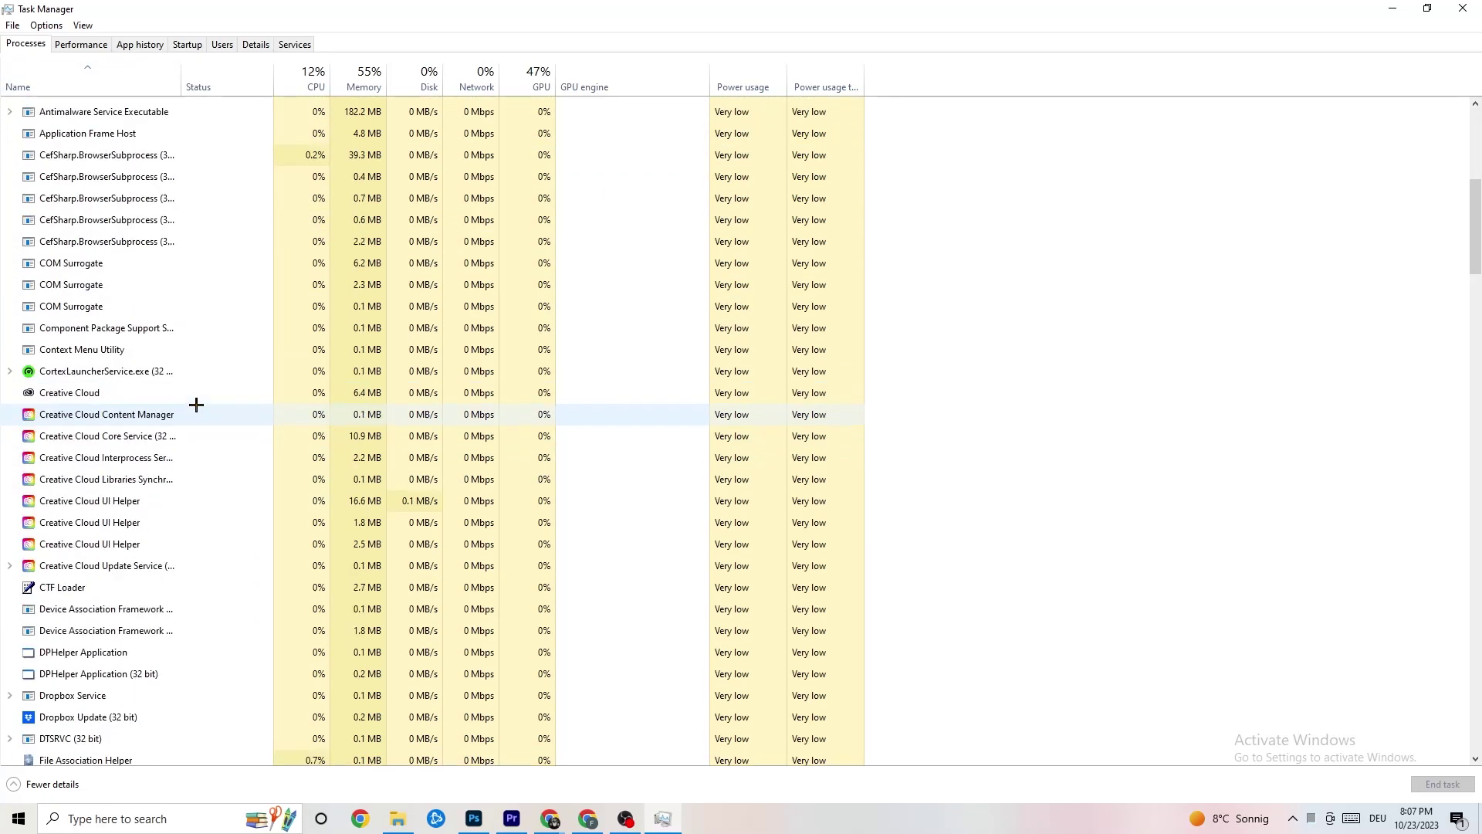
pyautogui.scroll(-7, 196, 404)
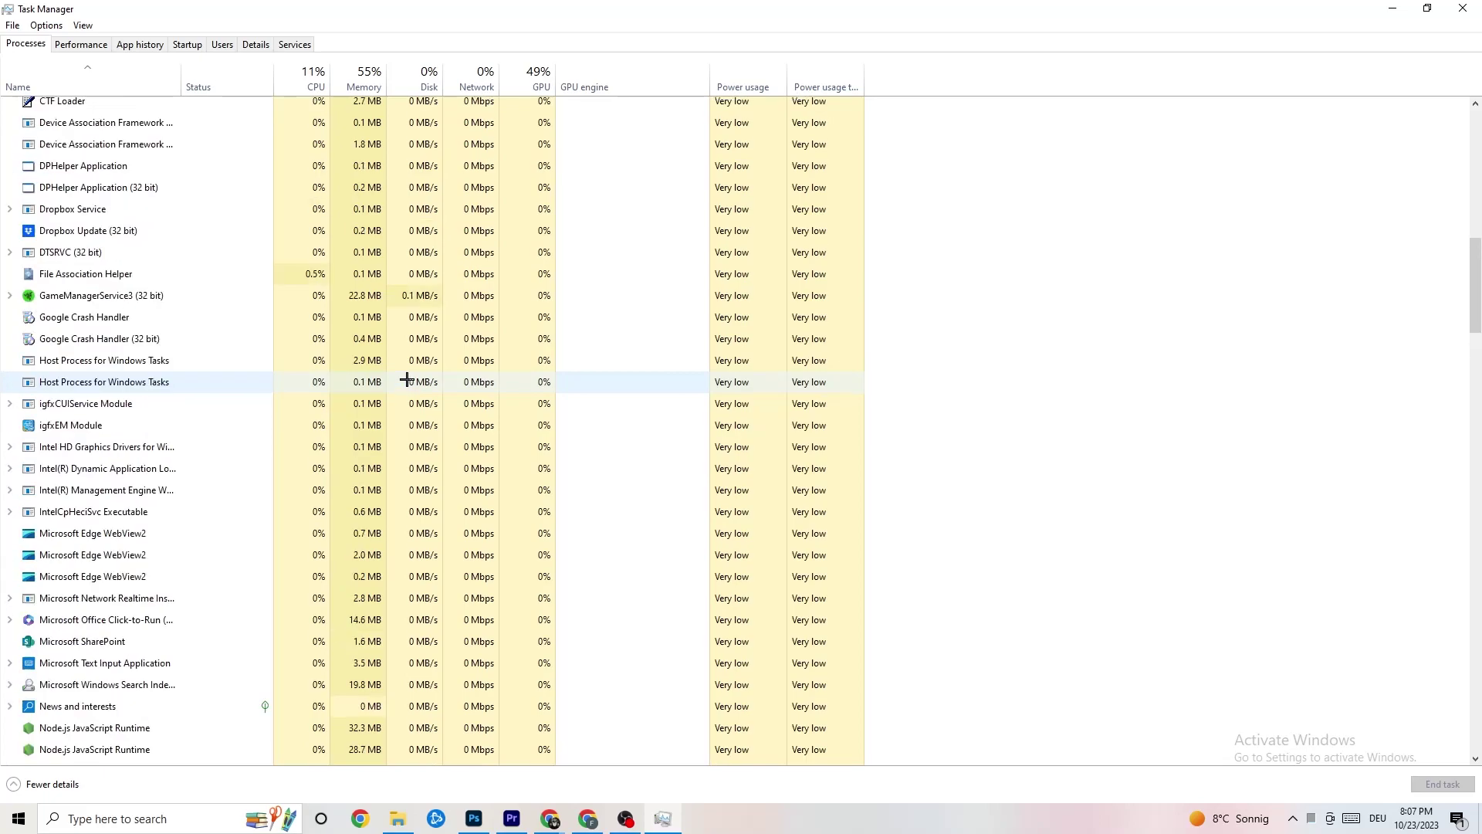
pyautogui.scroll(14, 407, 379)
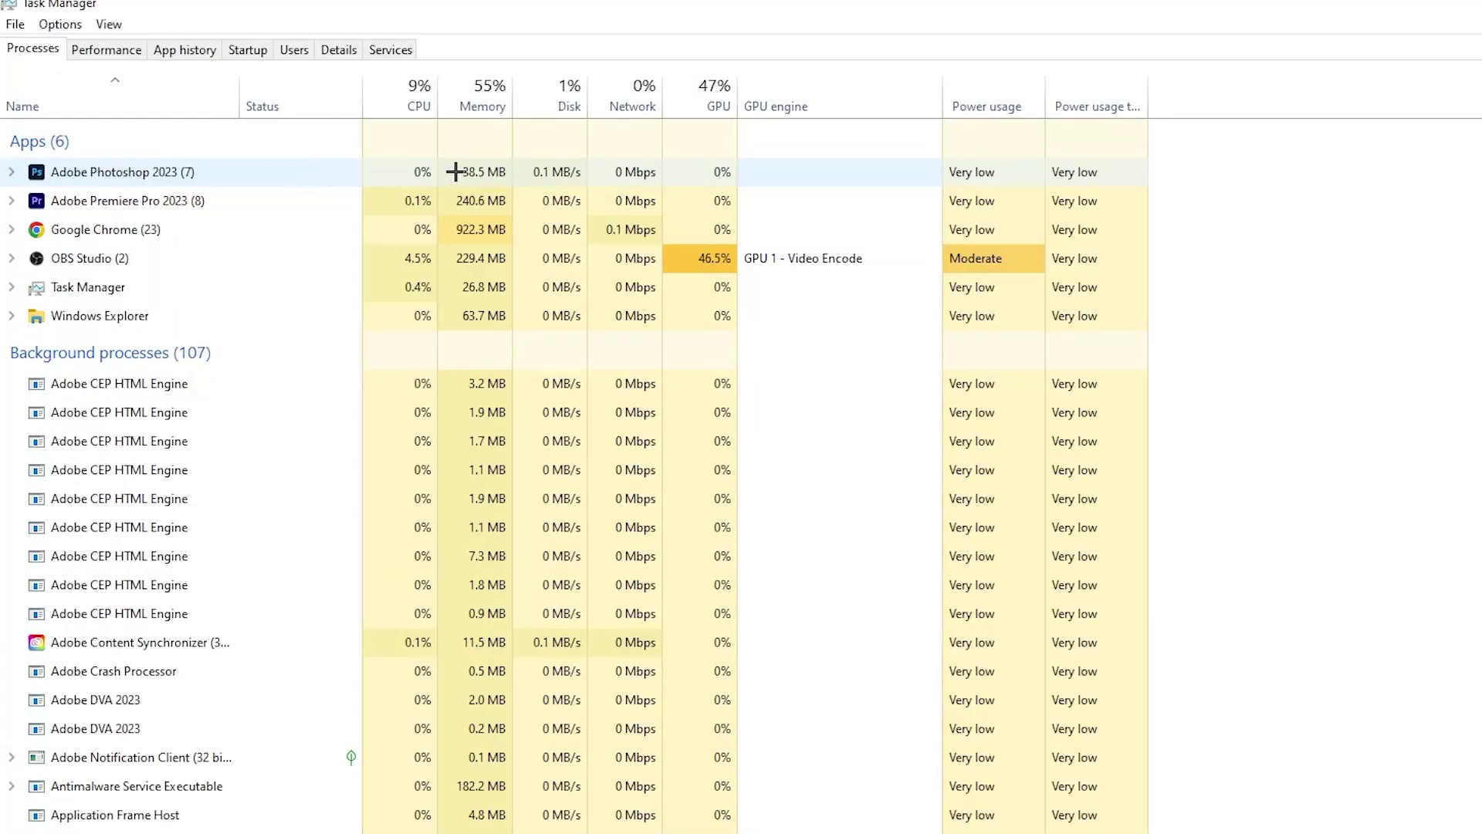
pyautogui.rightClick(525, 172)
pyautogui.rightClick(270, 181)
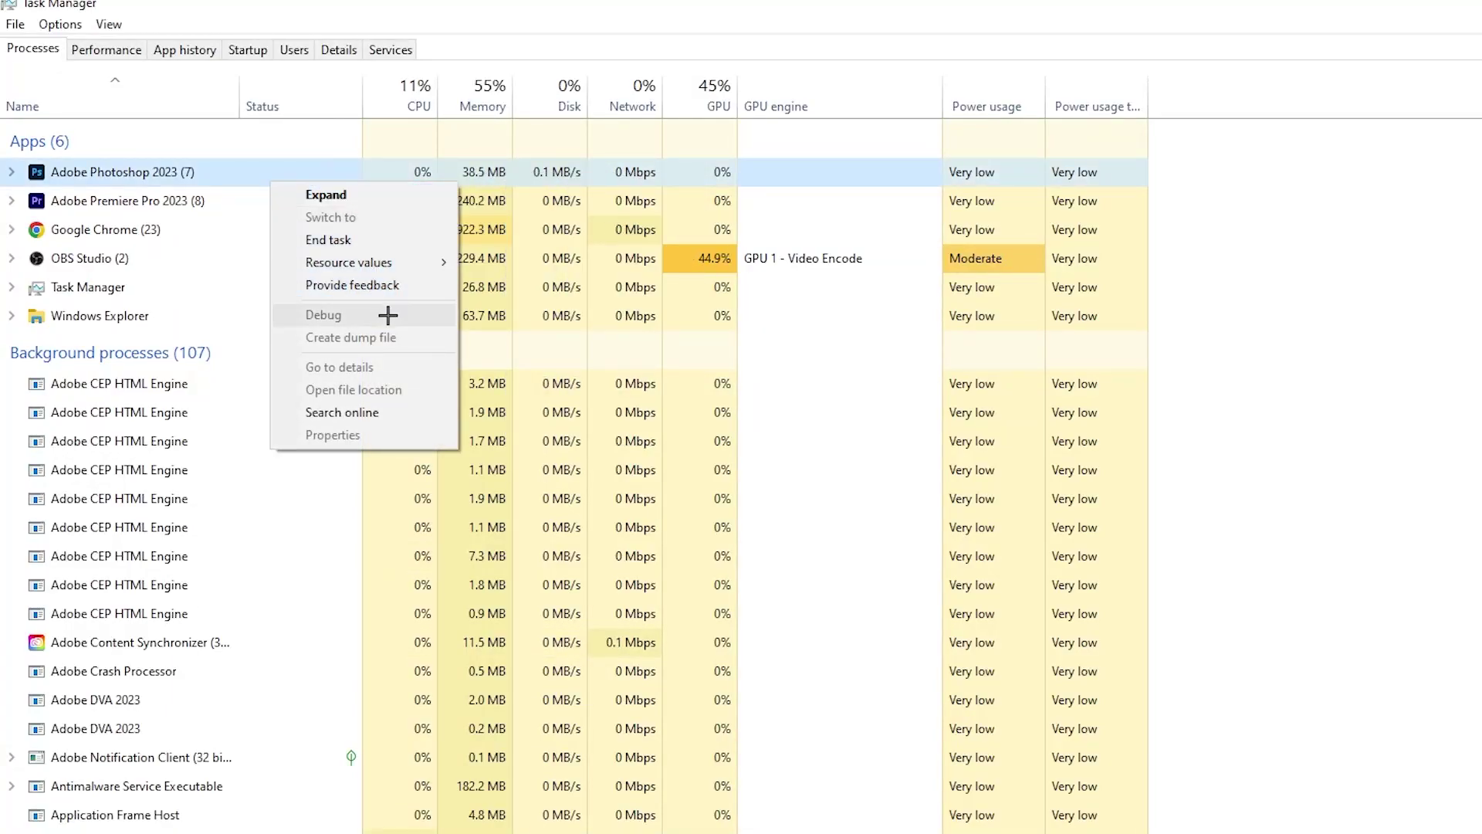
pyautogui.click(388, 235)
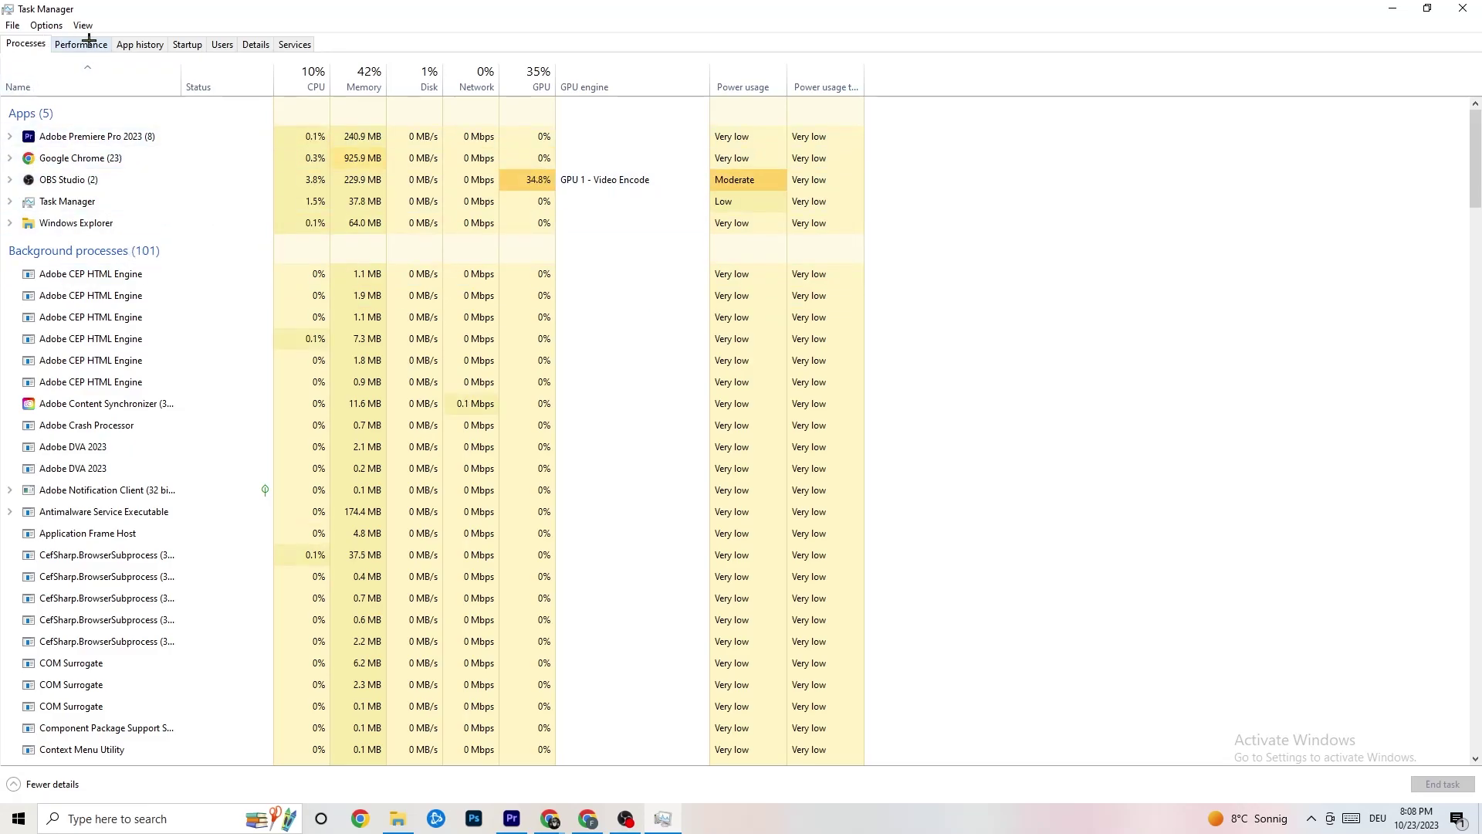
# Inspect the priority options for the Adobe Premiere Pro process in the detailed process list without changing them
pyautogui.click(258, 42)
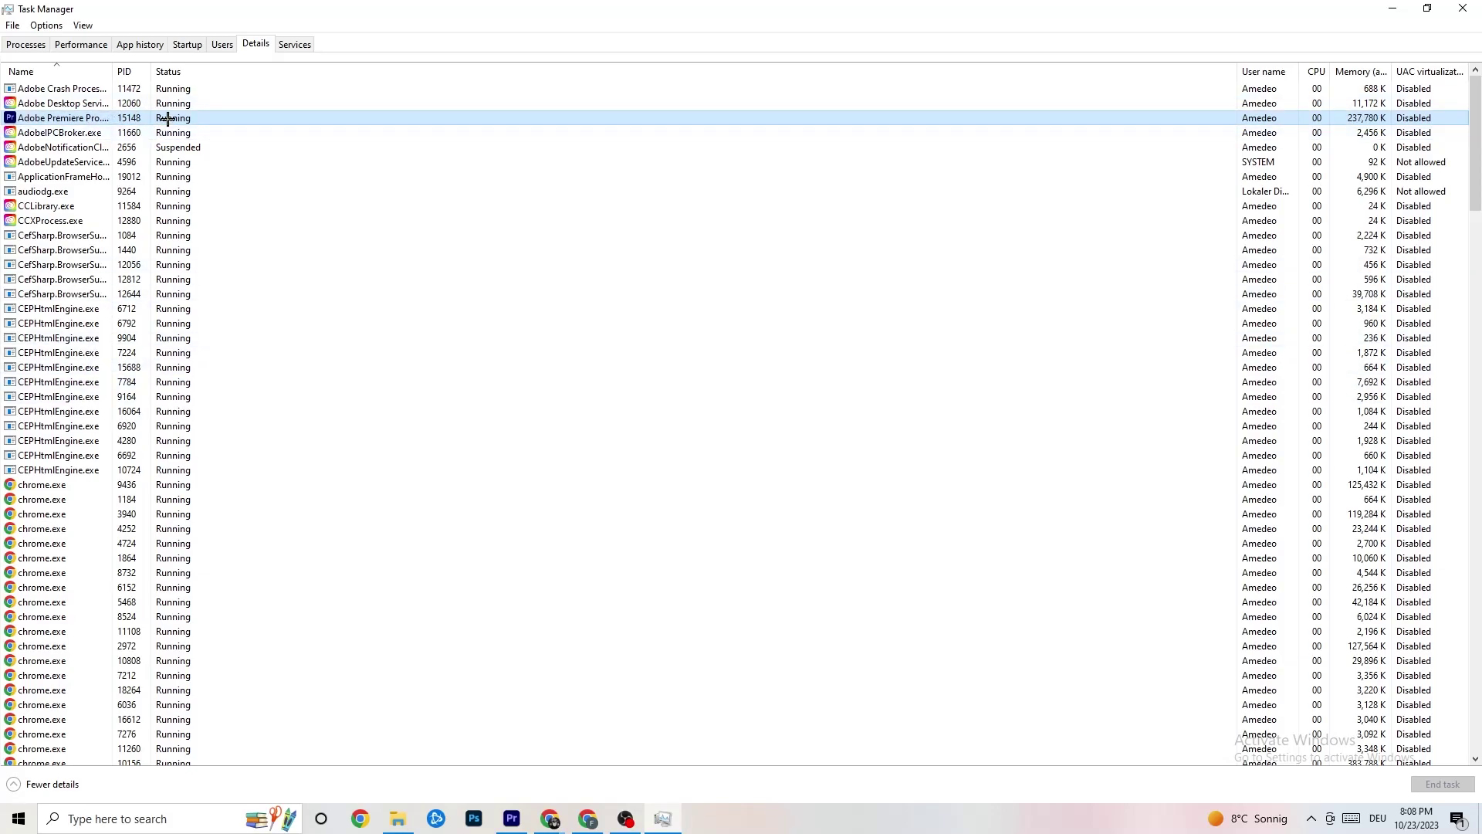
pyautogui.rightClick(168, 119)
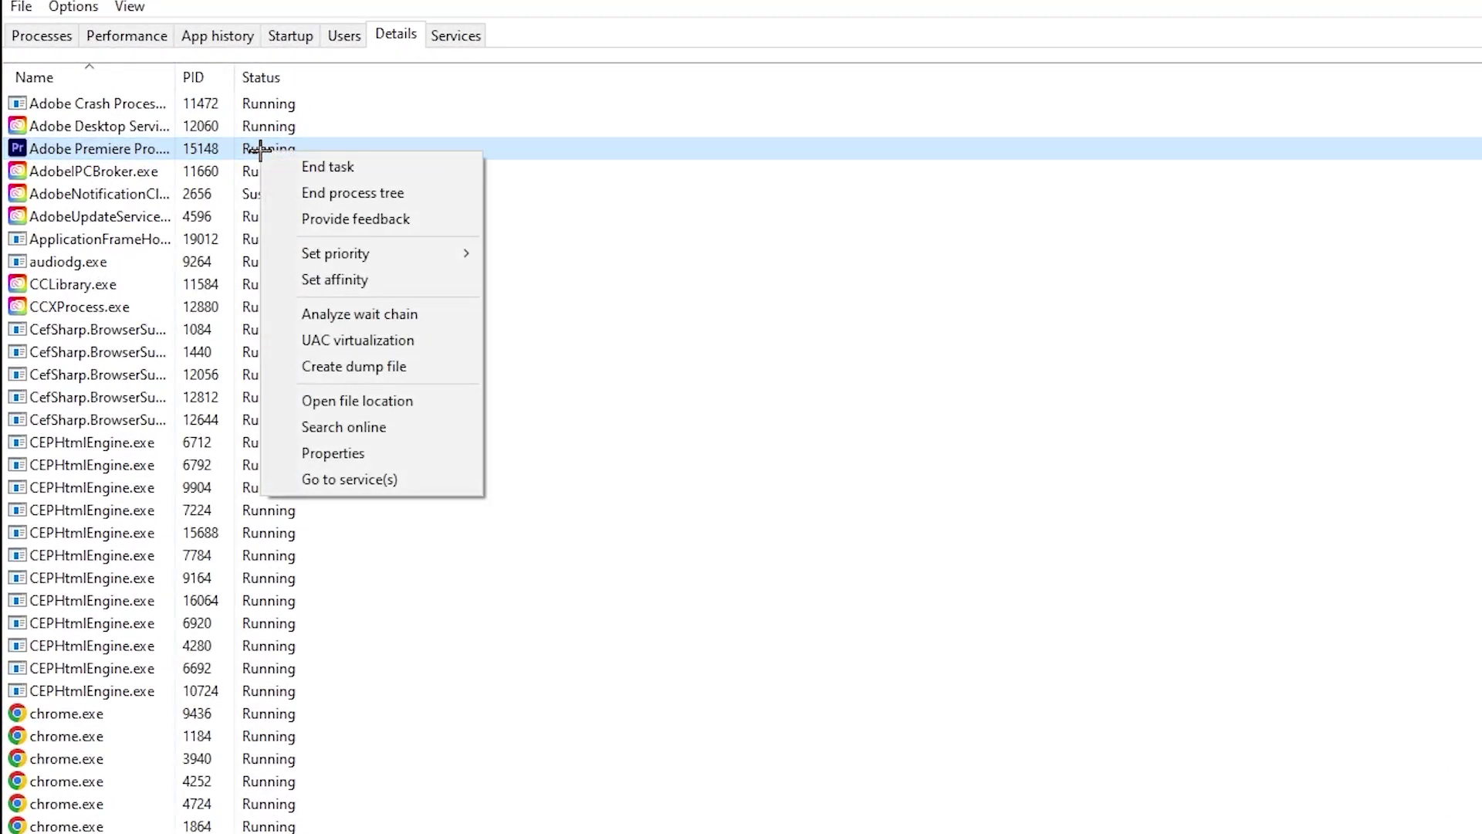
pyautogui.moveTo(401, 253)
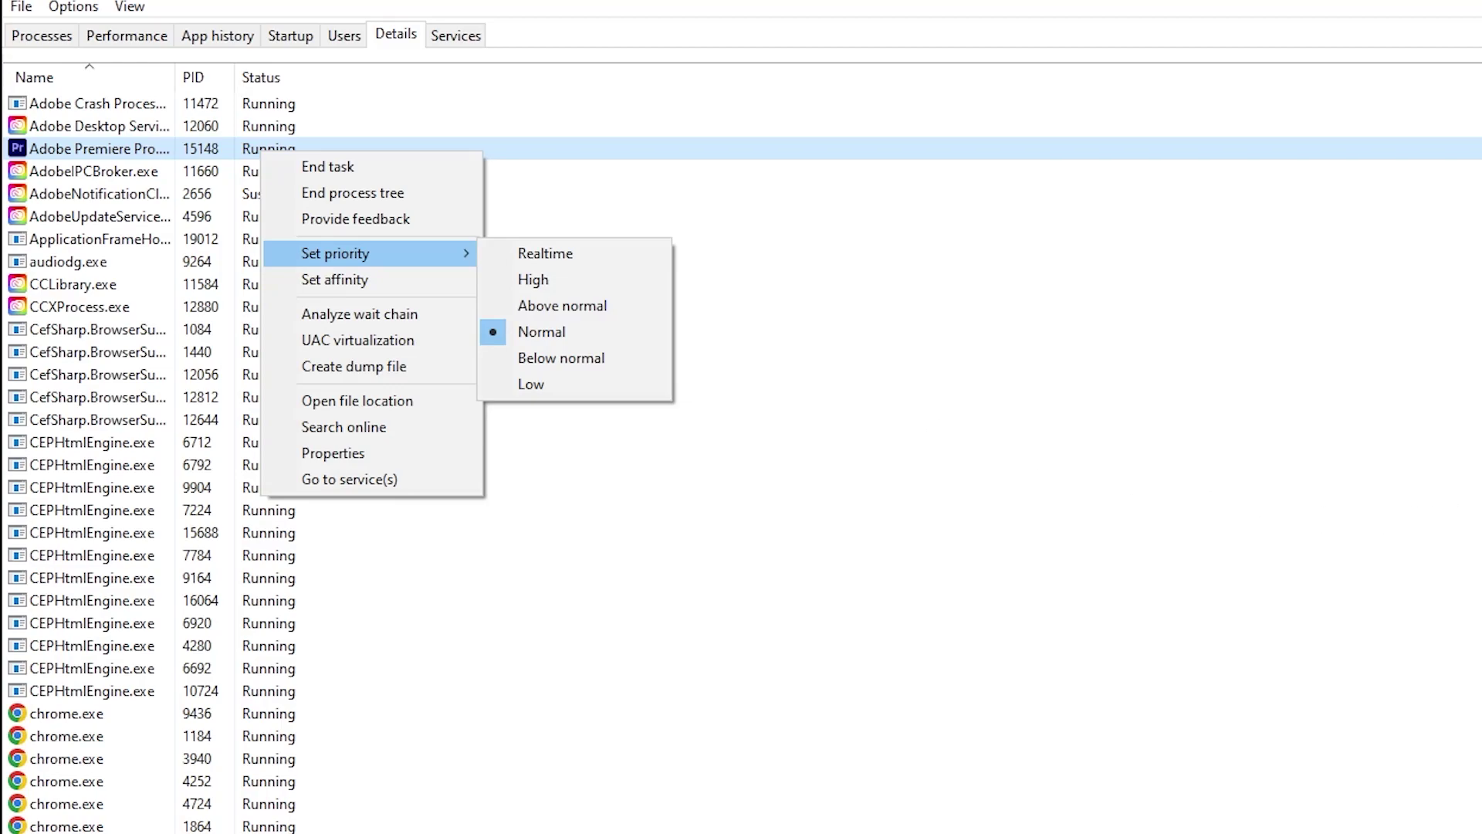
pyautogui.click(540, 104)
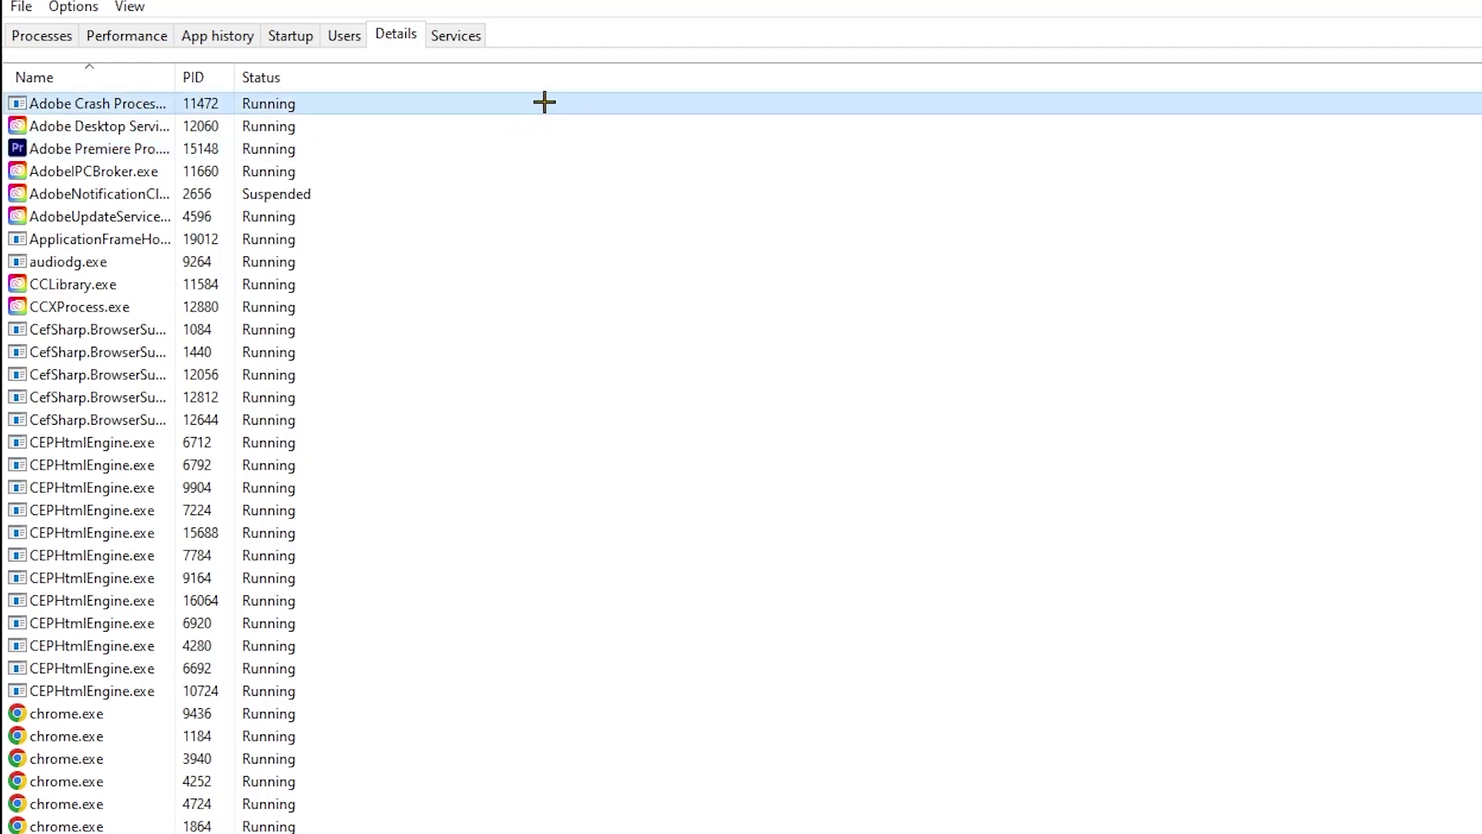
# Check the options for the Adobe Updater Startup Utility among the startup apps, then close Task Manager
pyautogui.click(291, 34)
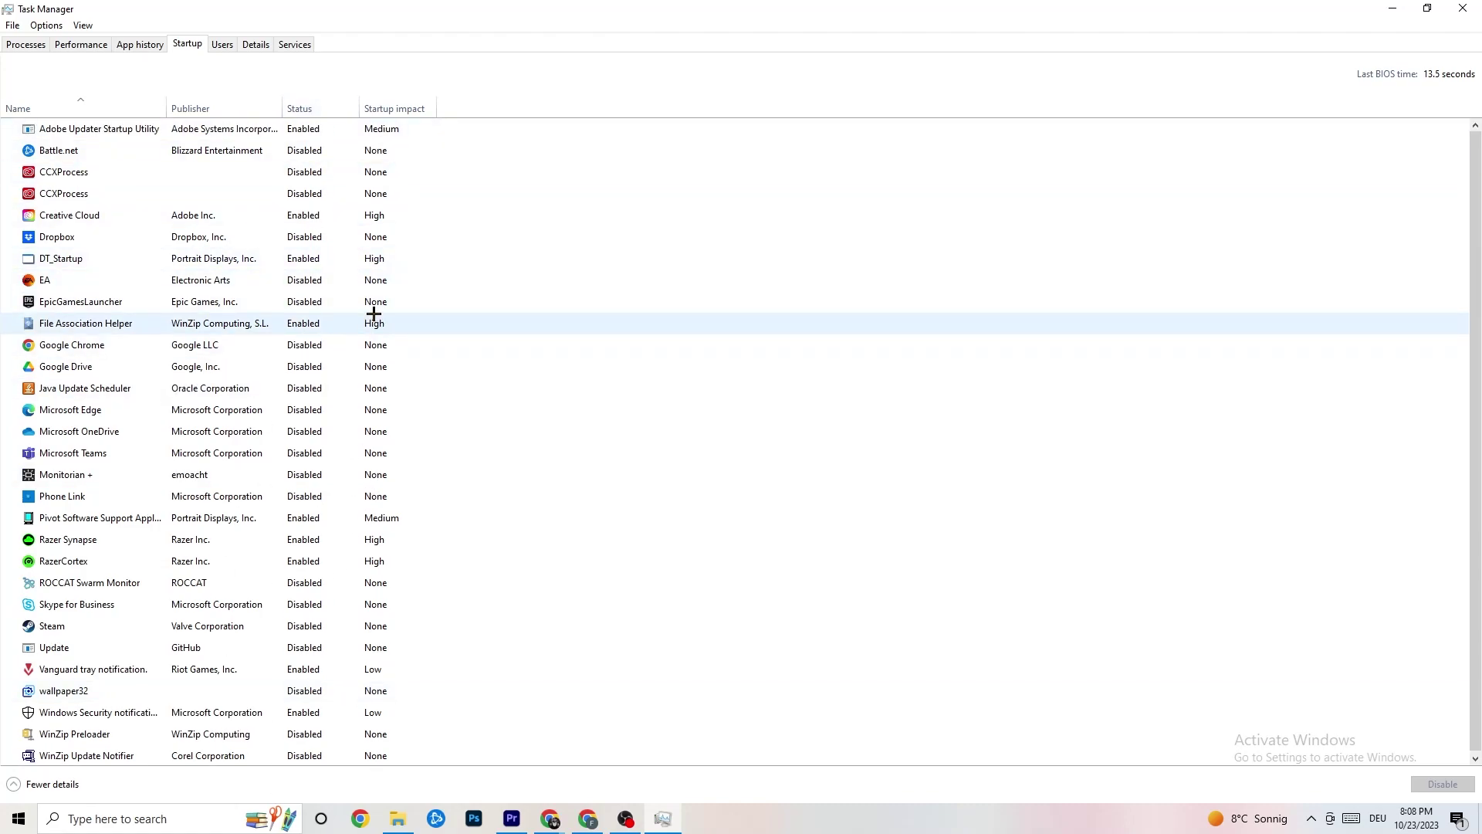
pyautogui.click(316, 135)
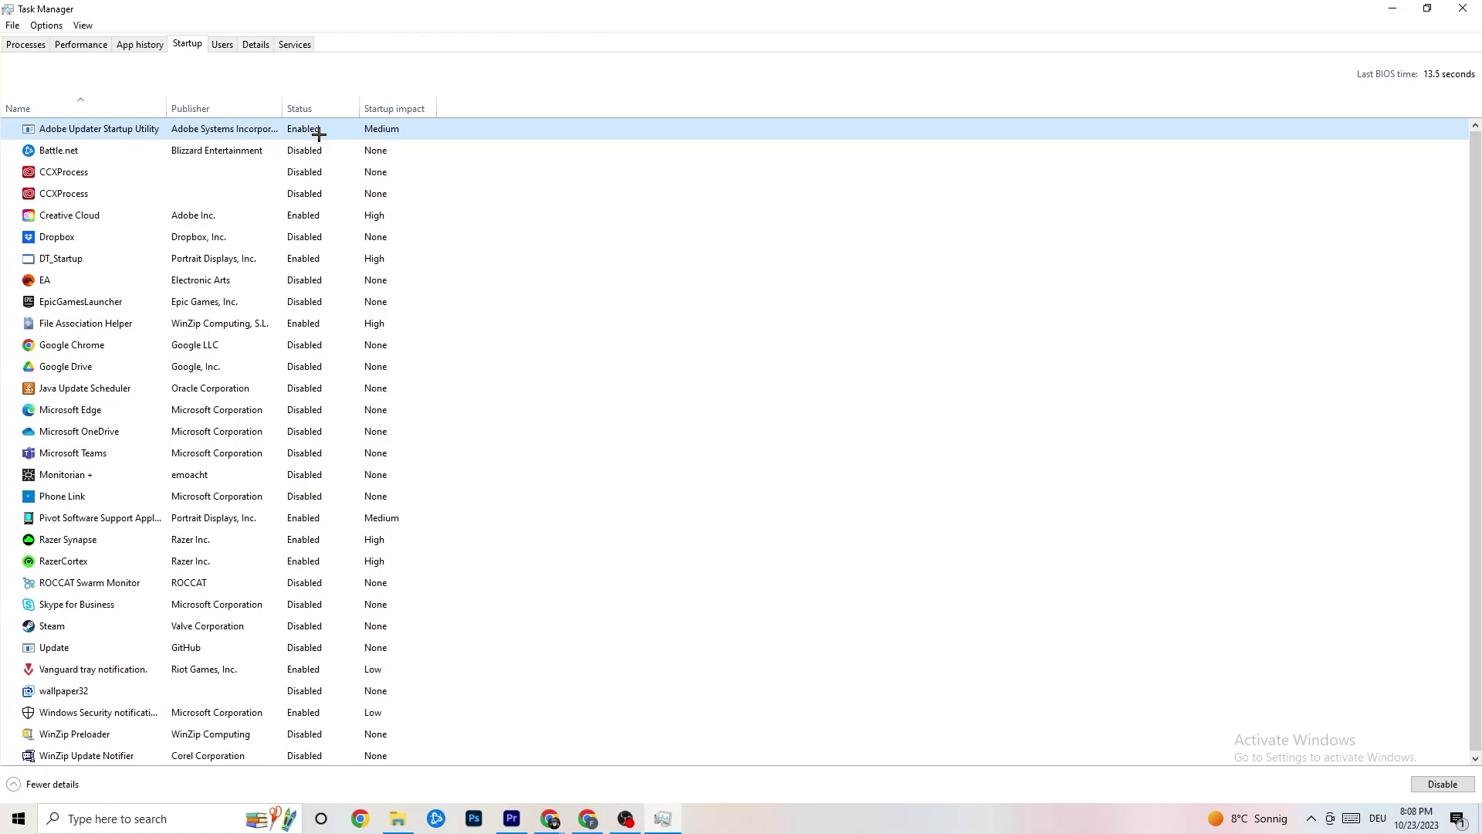
pyautogui.rightClick(317, 135)
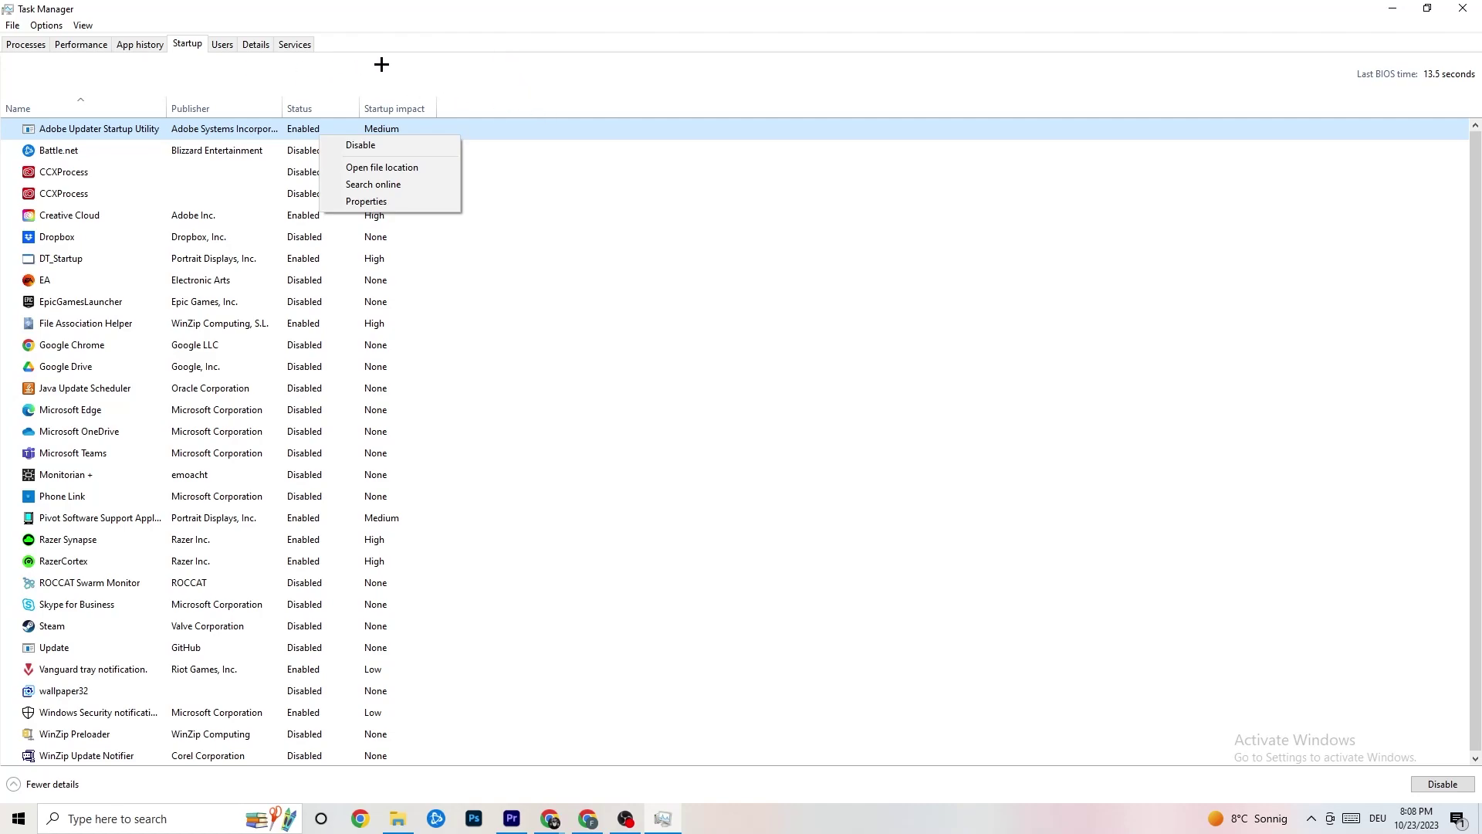
pyautogui.click(526, 4)
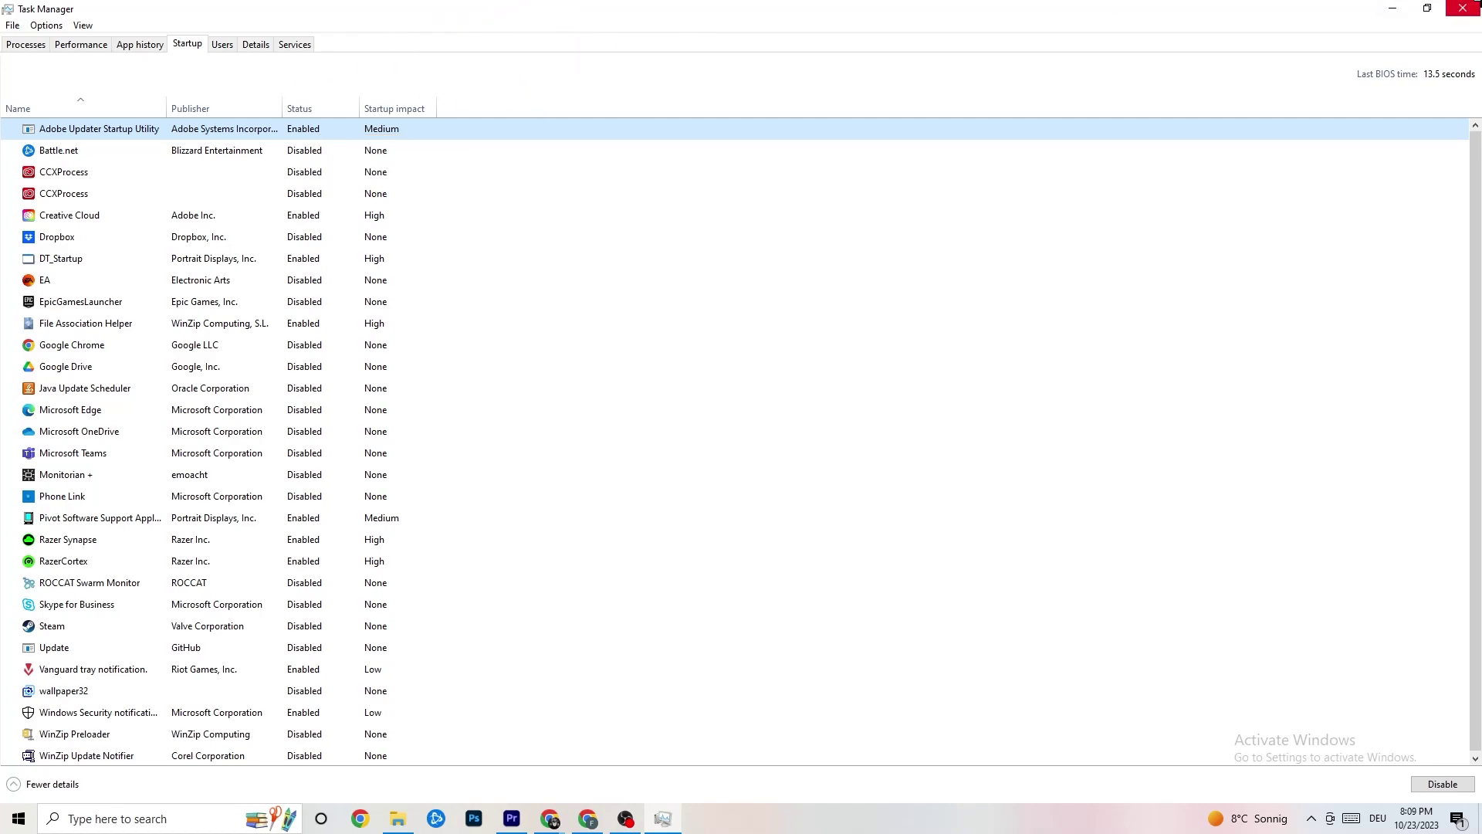
pyautogui.click(1463, 8)
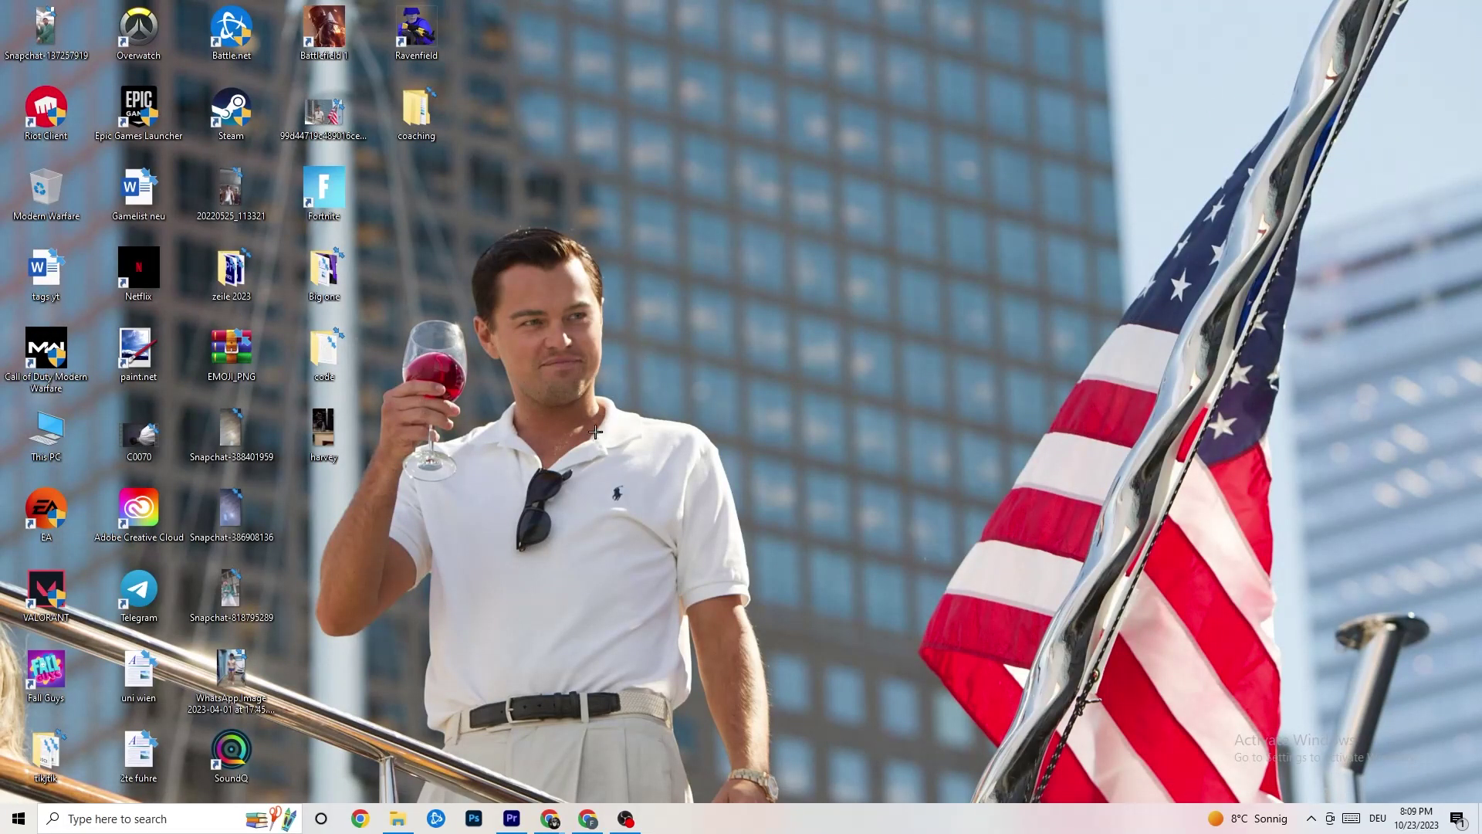
# Open Windows Settings and go to the System display settings
pyautogui.click(19, 818)
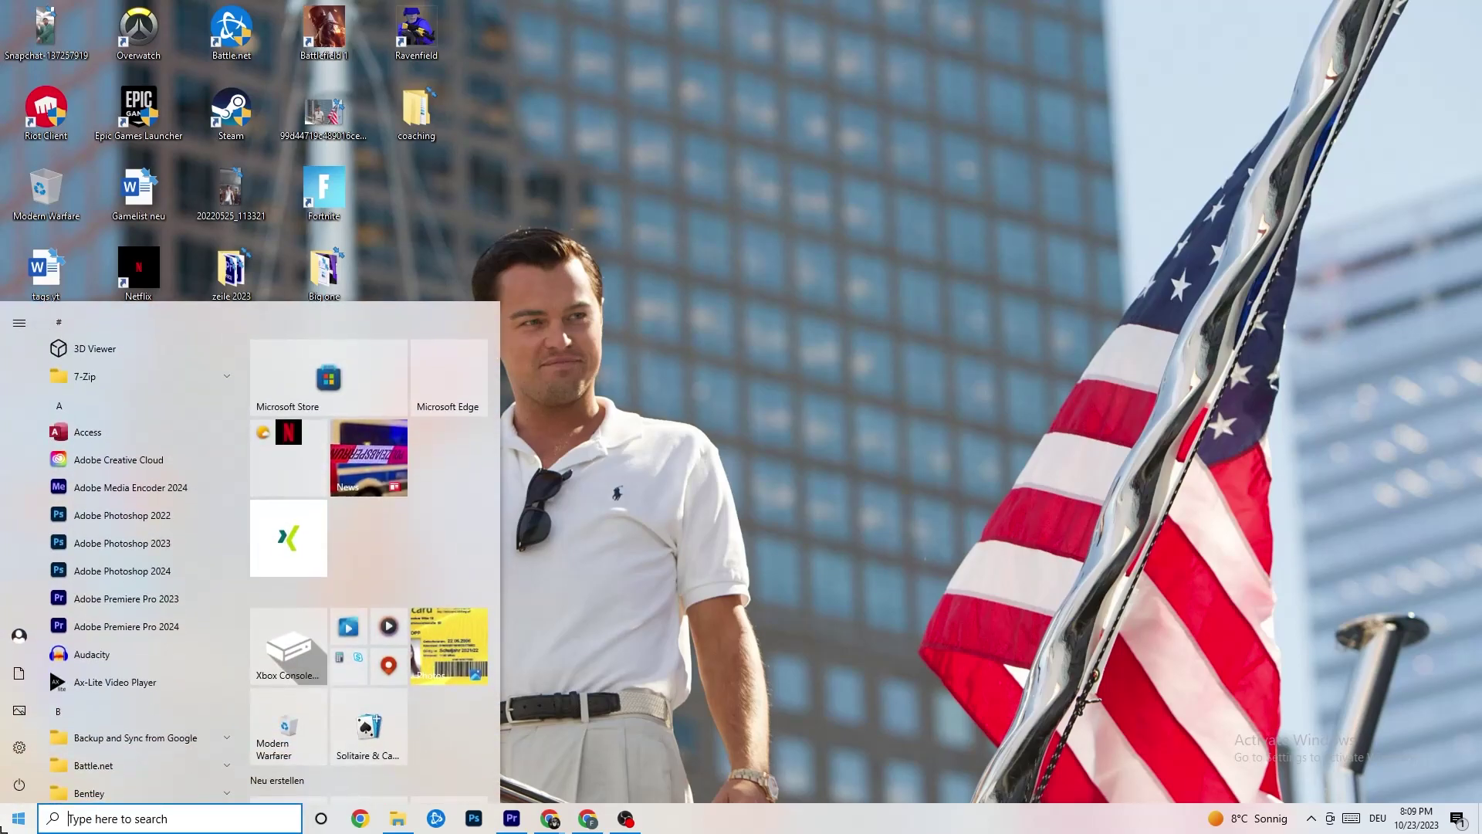
pyautogui.click(20, 749)
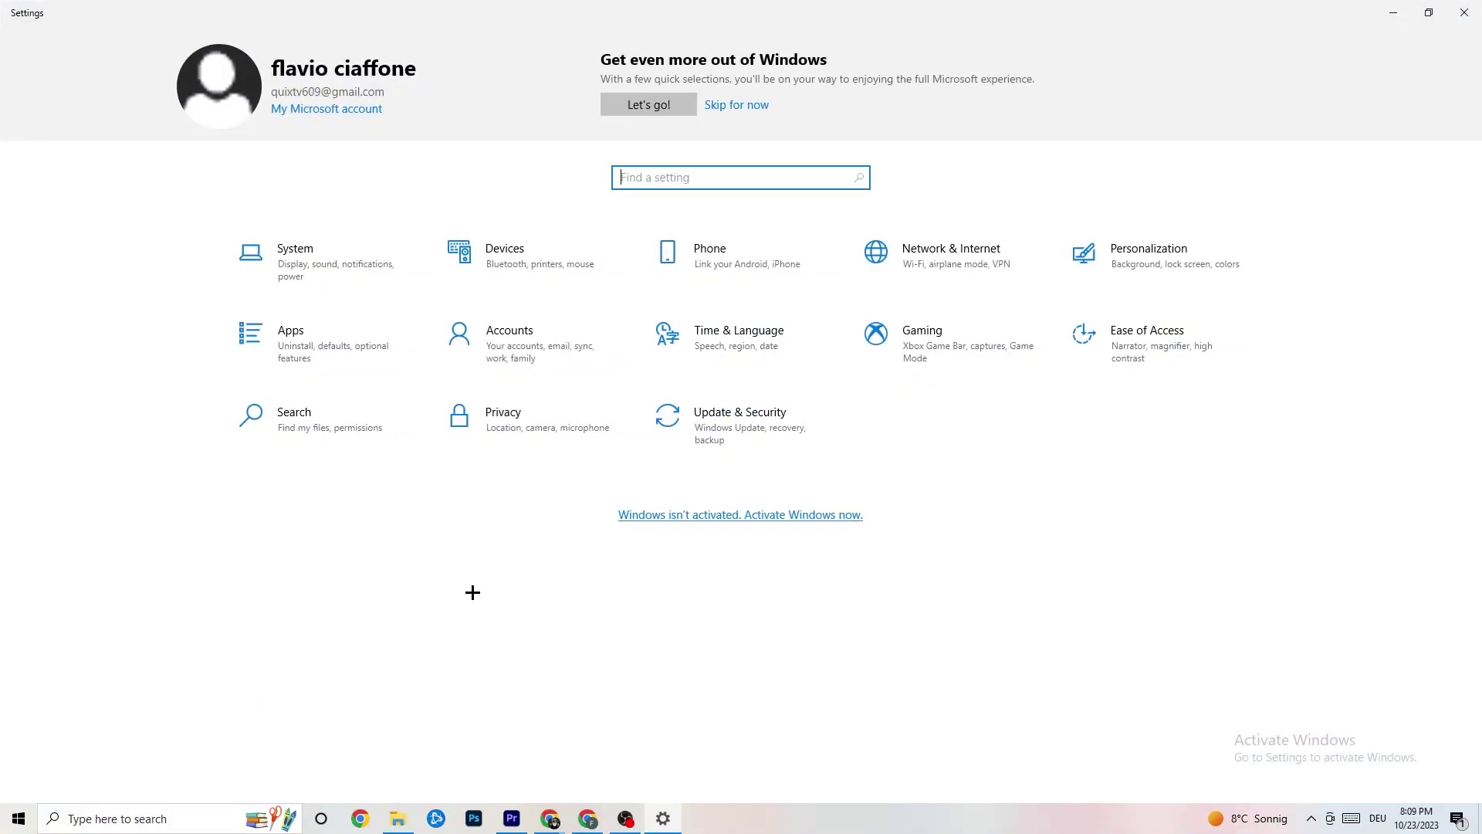
pyautogui.click(351, 270)
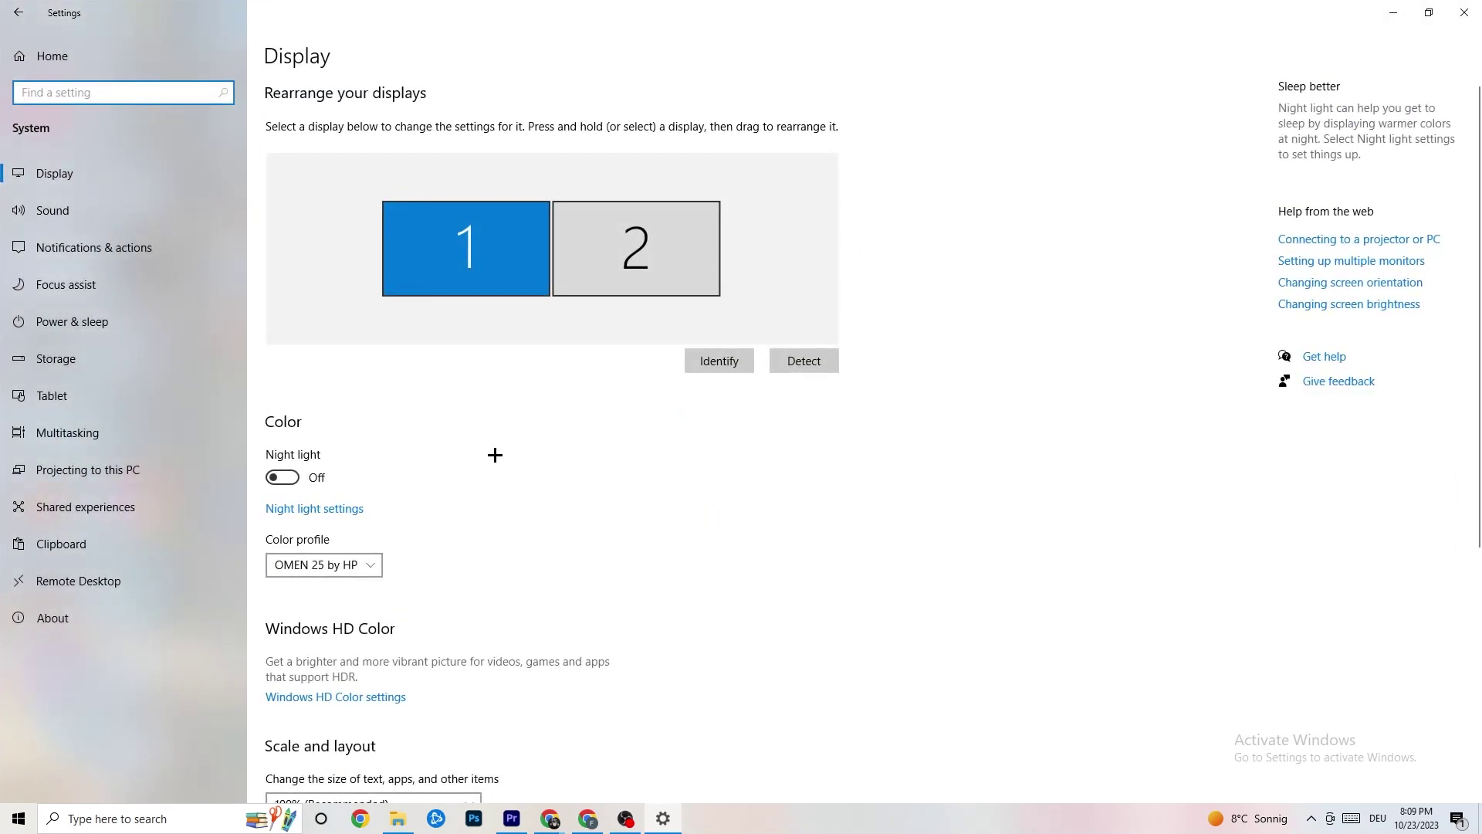
# Check the display's scale and resolution choices, keeping 100% scaling and the 1920 × 1080 resolution
pyautogui.scroll(-5, 833, 301)
pyautogui.scroll(5, 834, 302)
pyautogui.scroll(-5, 618, 324)
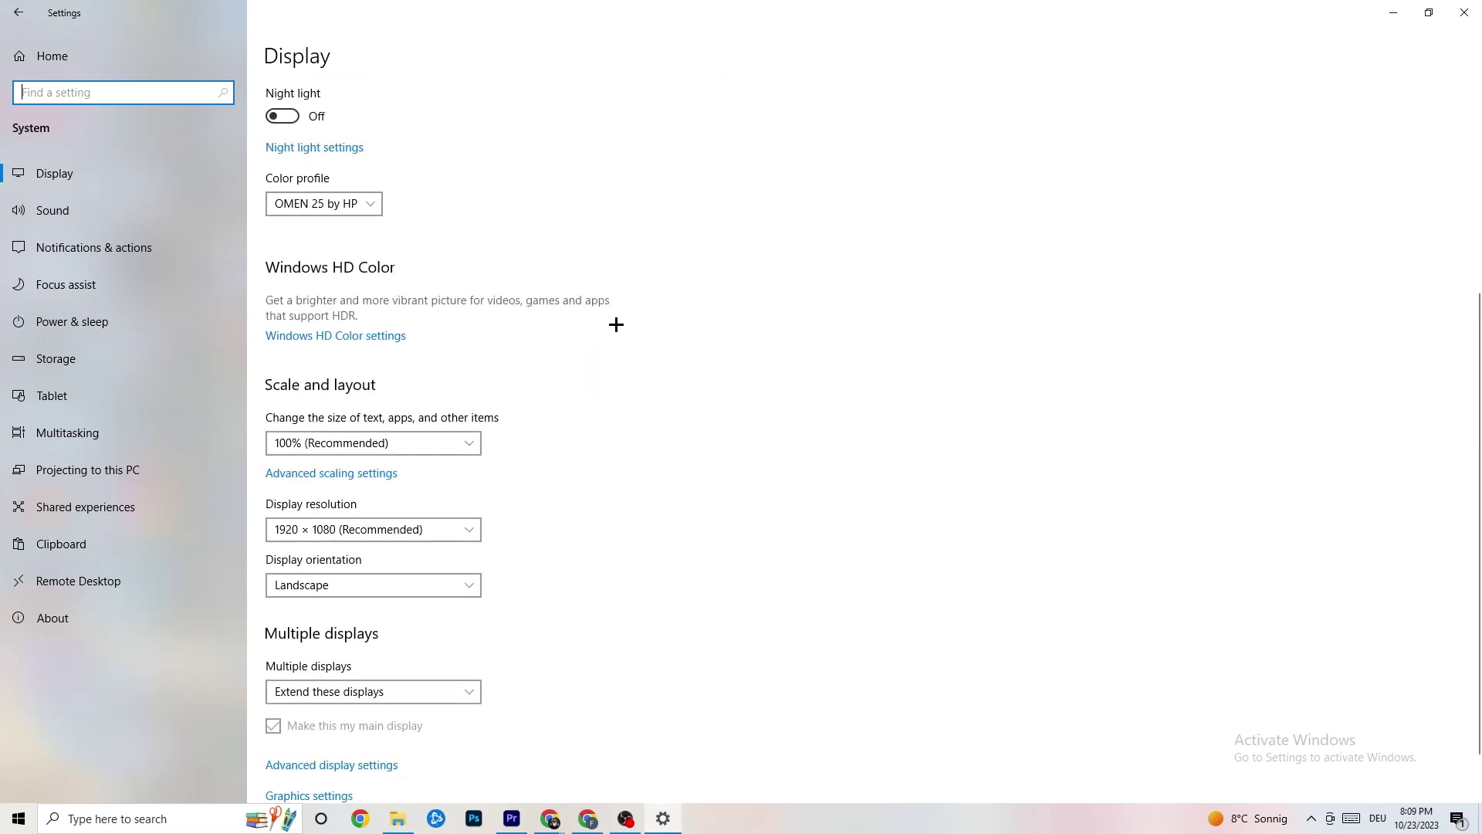
pyautogui.click(467, 441)
pyautogui.click(450, 382)
pyautogui.click(379, 453)
pyautogui.click(657, 397)
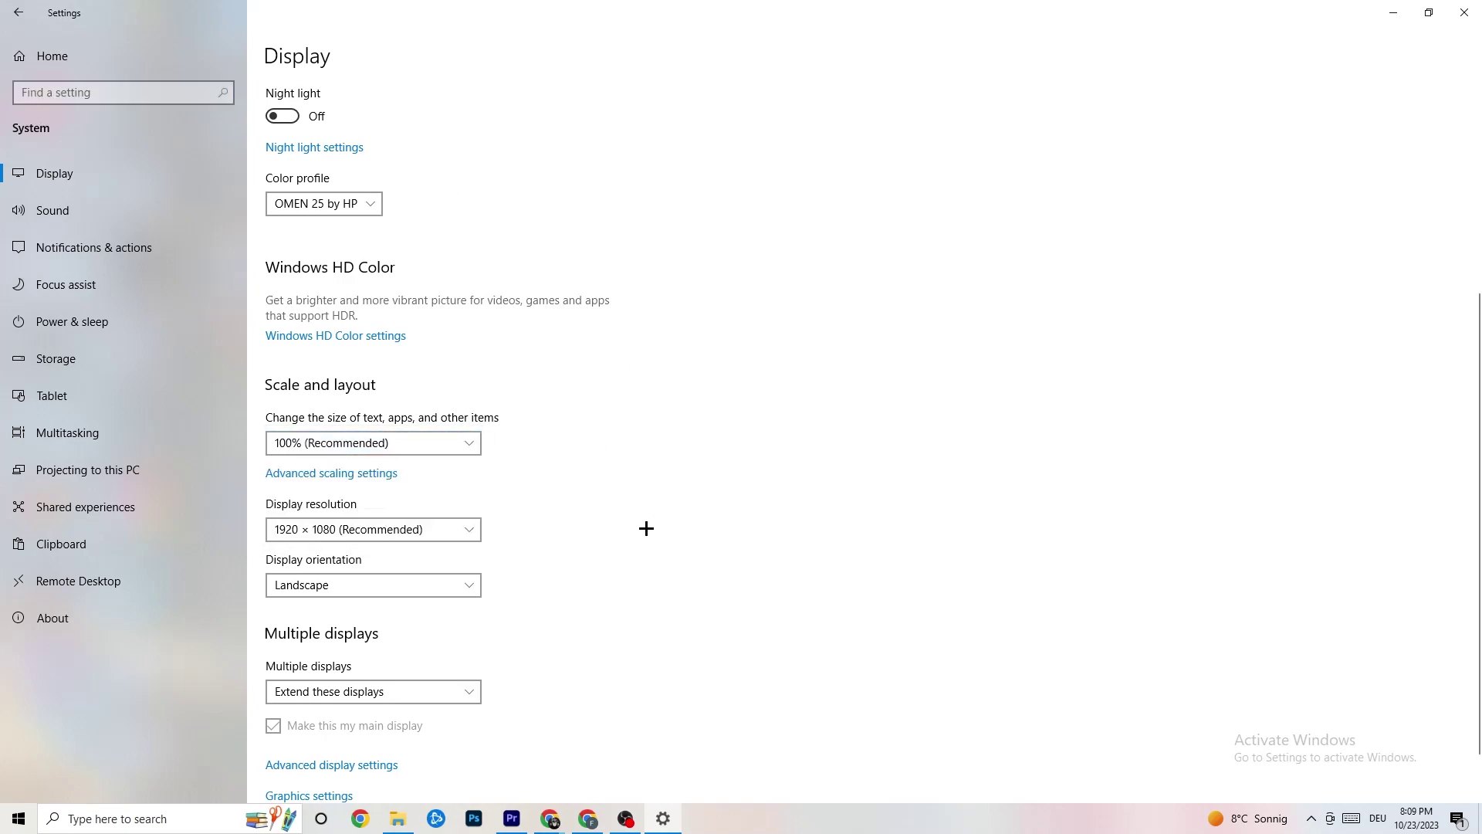
pyautogui.click(444, 538)
pyautogui.click(657, 464)
pyautogui.scroll(-1, 635, 445)
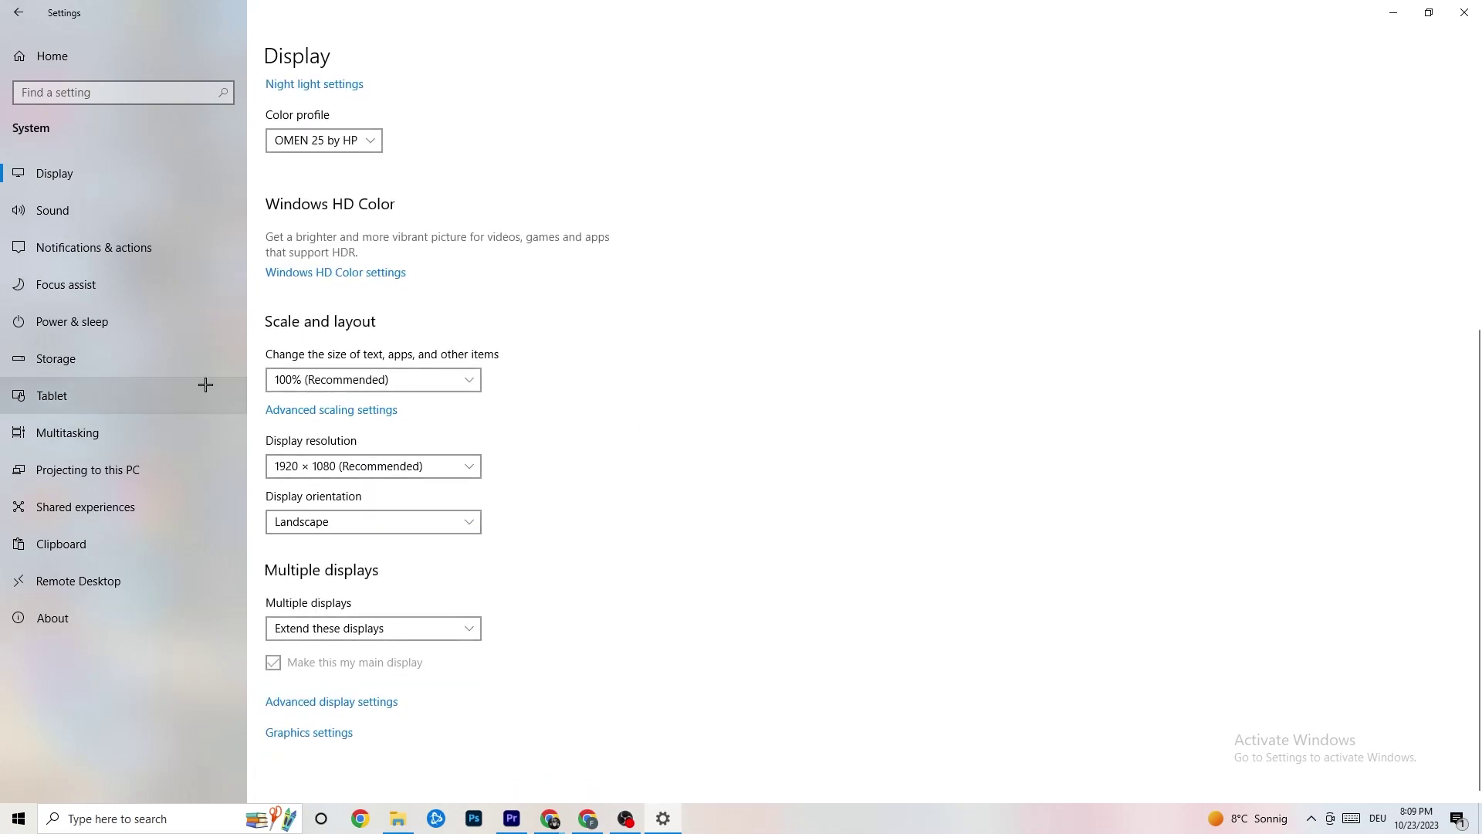
# Review the available power plans in the additional power settings of Power & sleep, then close Power Options
pyautogui.click(151, 316)
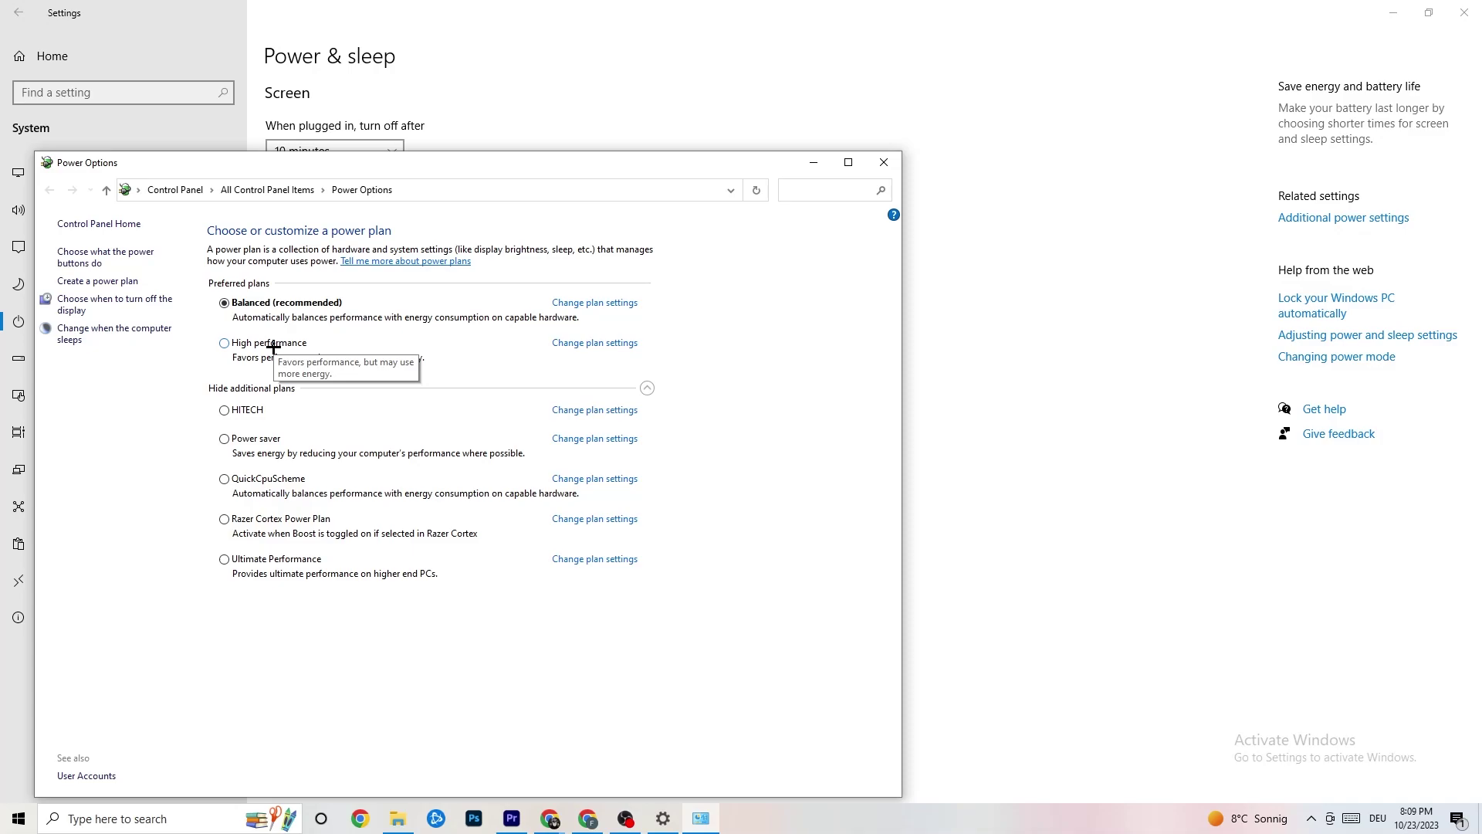
pyautogui.click(884, 163)
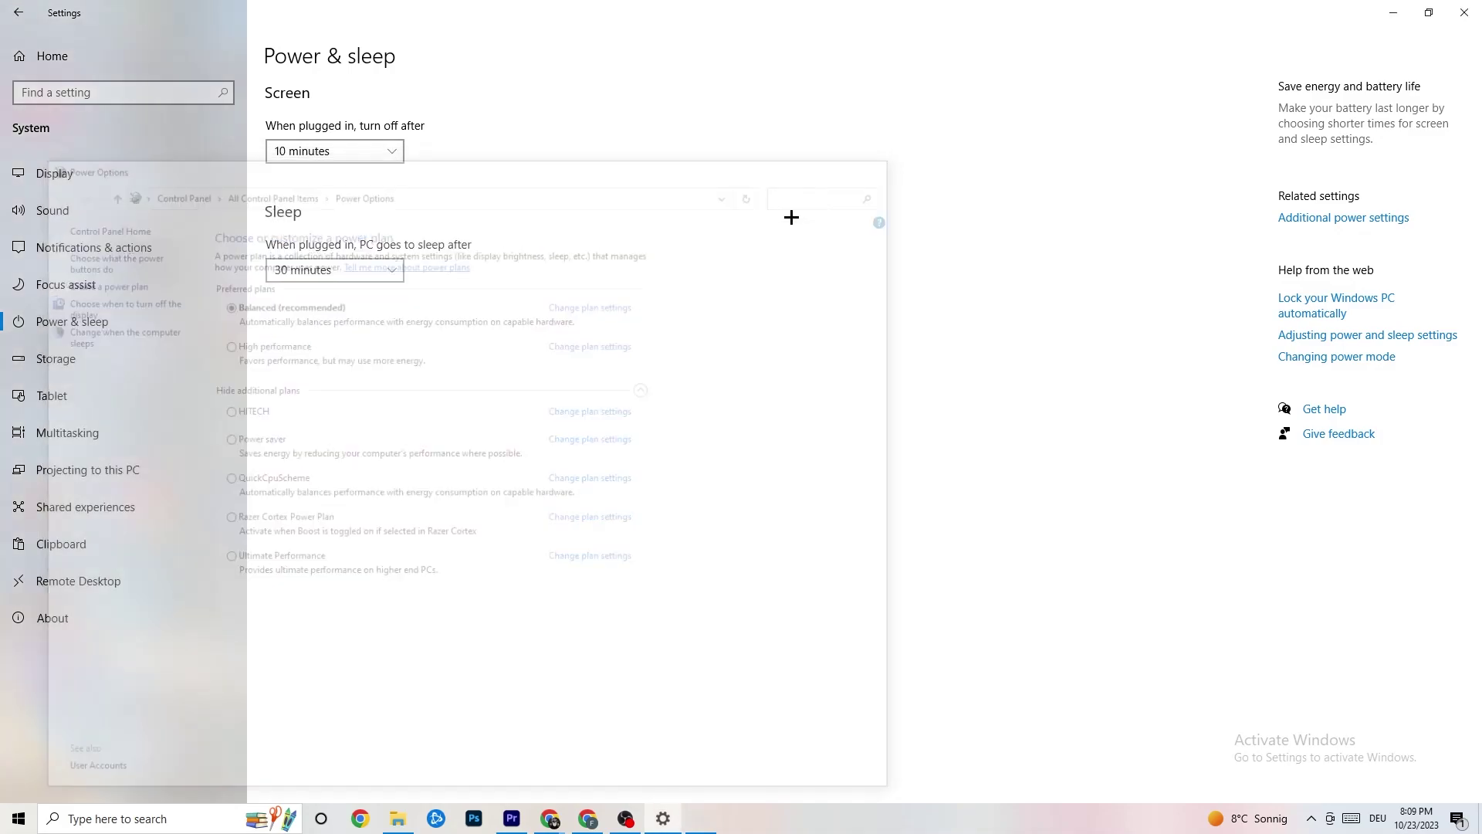
# Check how often Storage Sense can run in its configuration under Storage, without changing it, and return to the Storage page
pyautogui.click(96, 370)
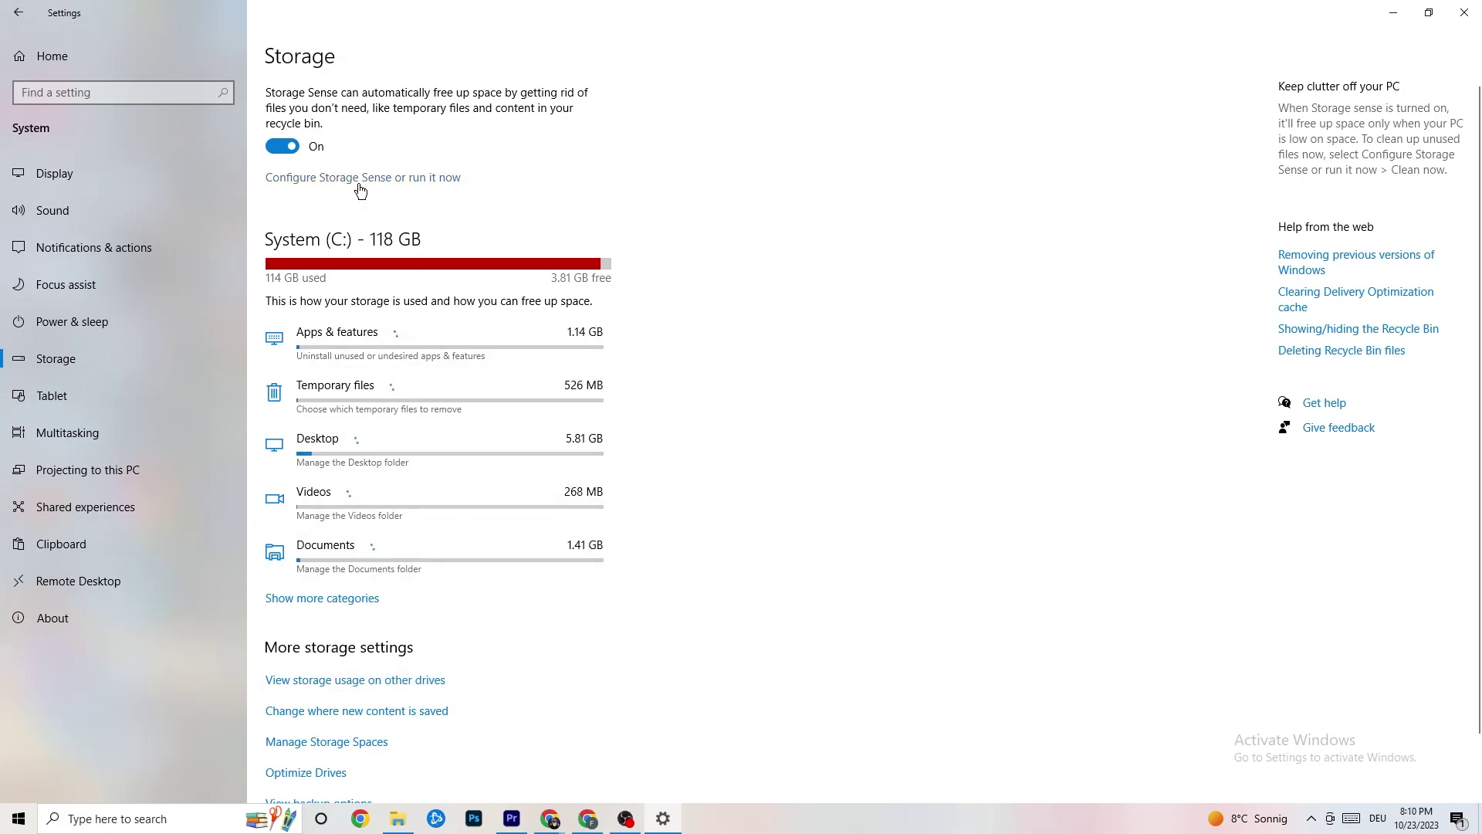
pyautogui.click(417, 179)
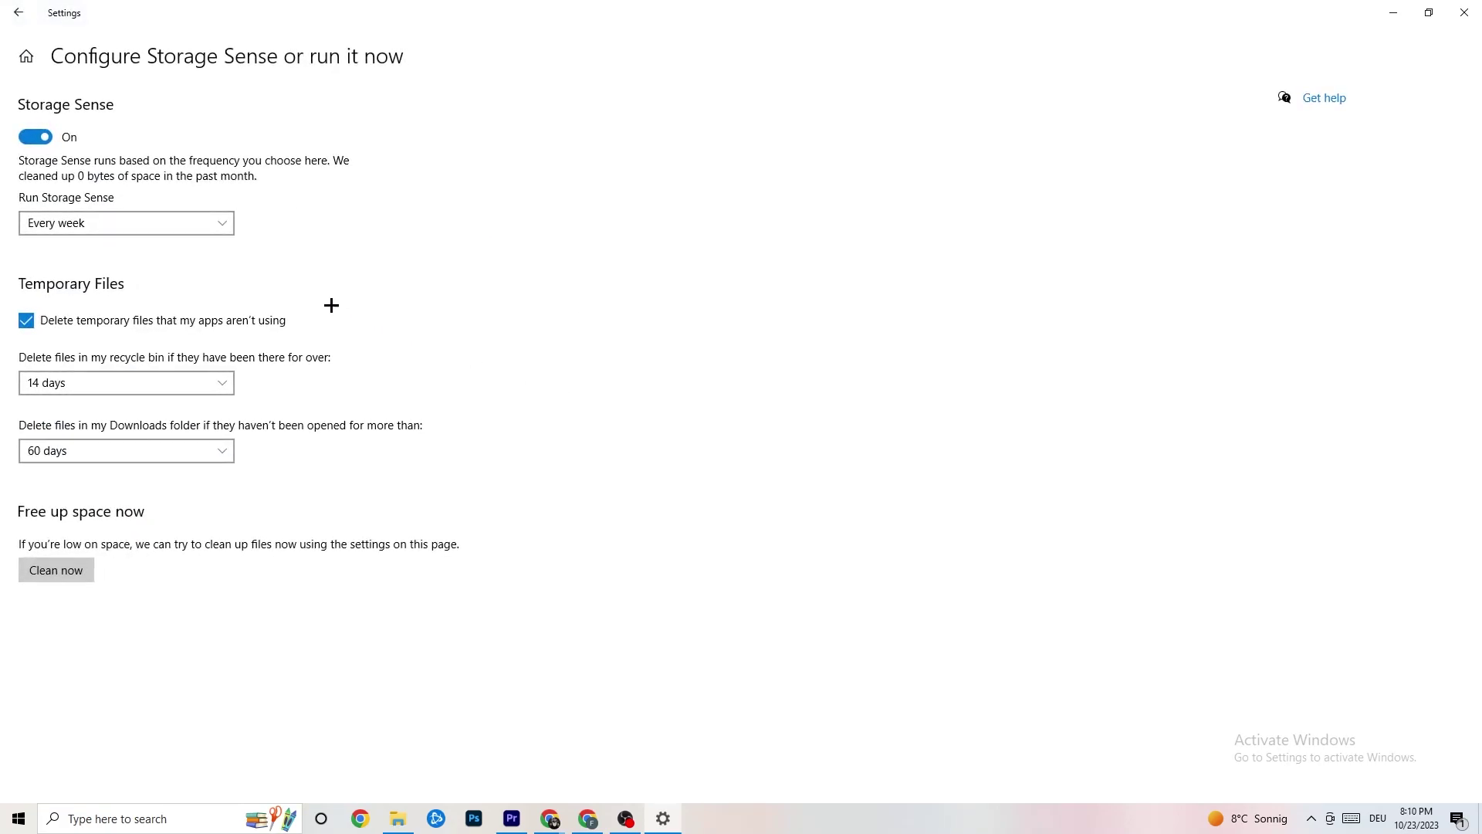
pyautogui.click(185, 223)
pyautogui.click(461, 219)
pyautogui.click(24, 17)
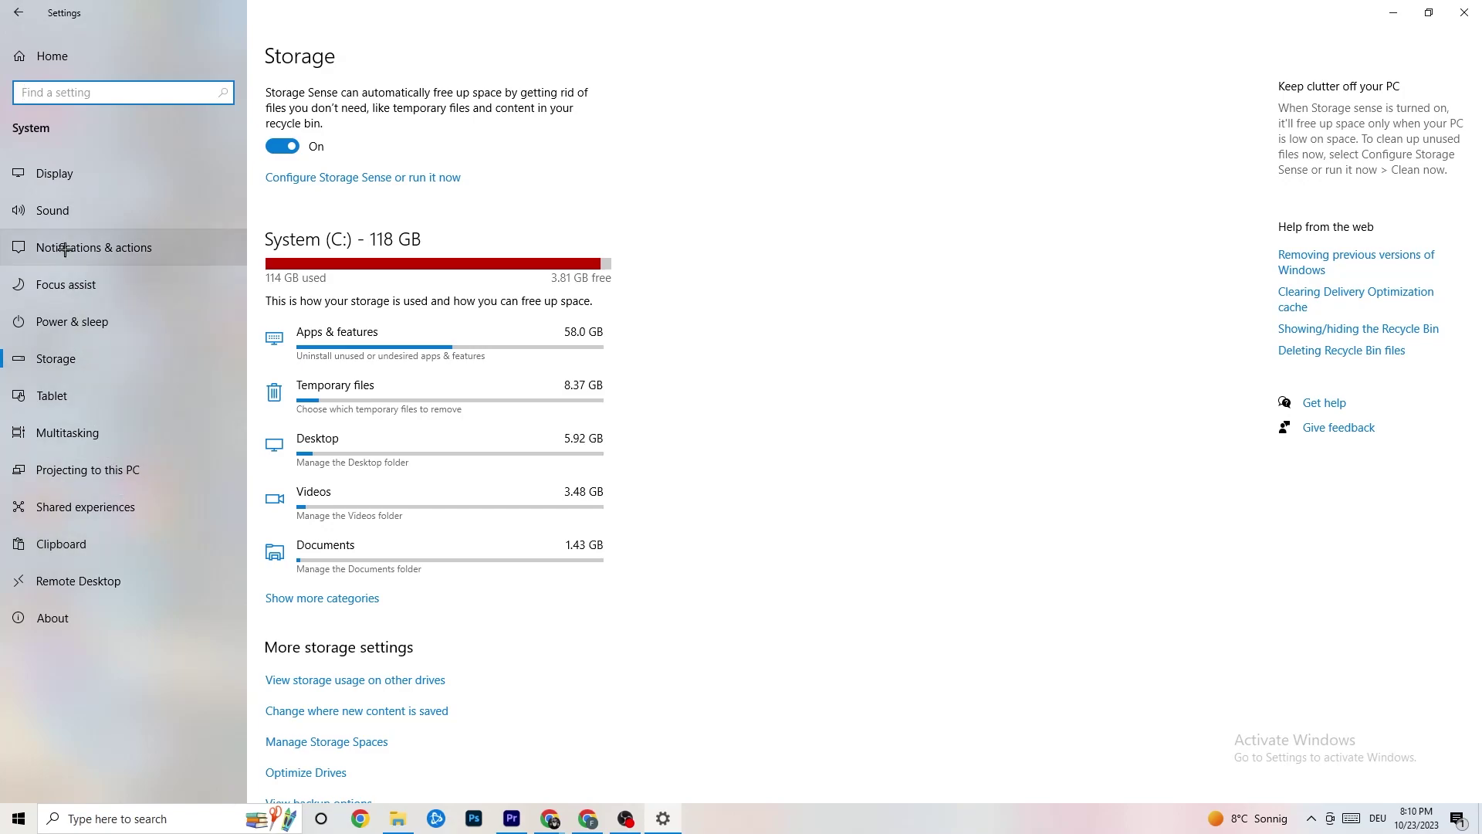
# Review the Xbox Game Bar, Captures recording and Game Mode settings in the Gaming category
pyautogui.click(17, 12)
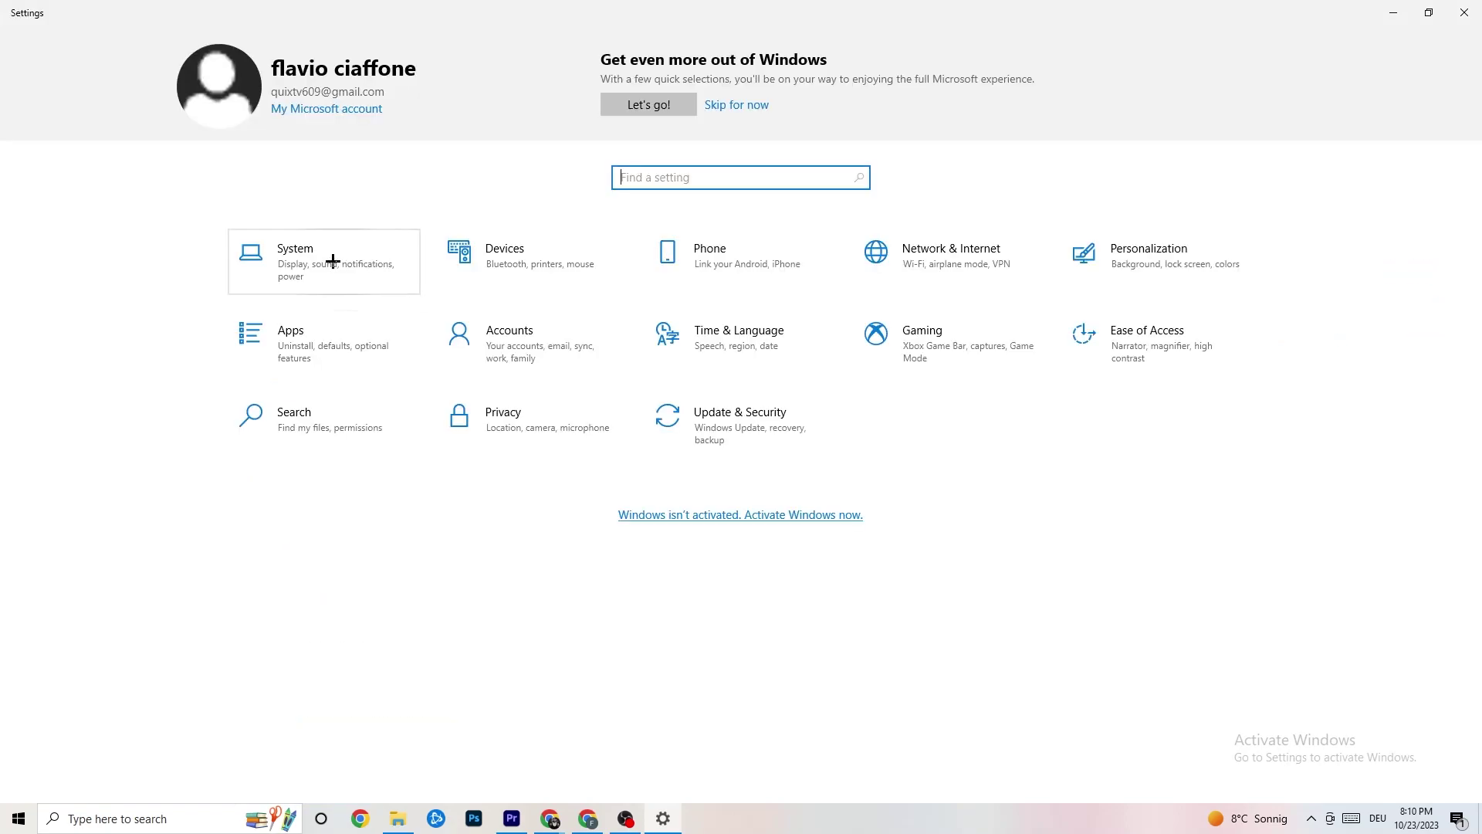
pyautogui.click(903, 366)
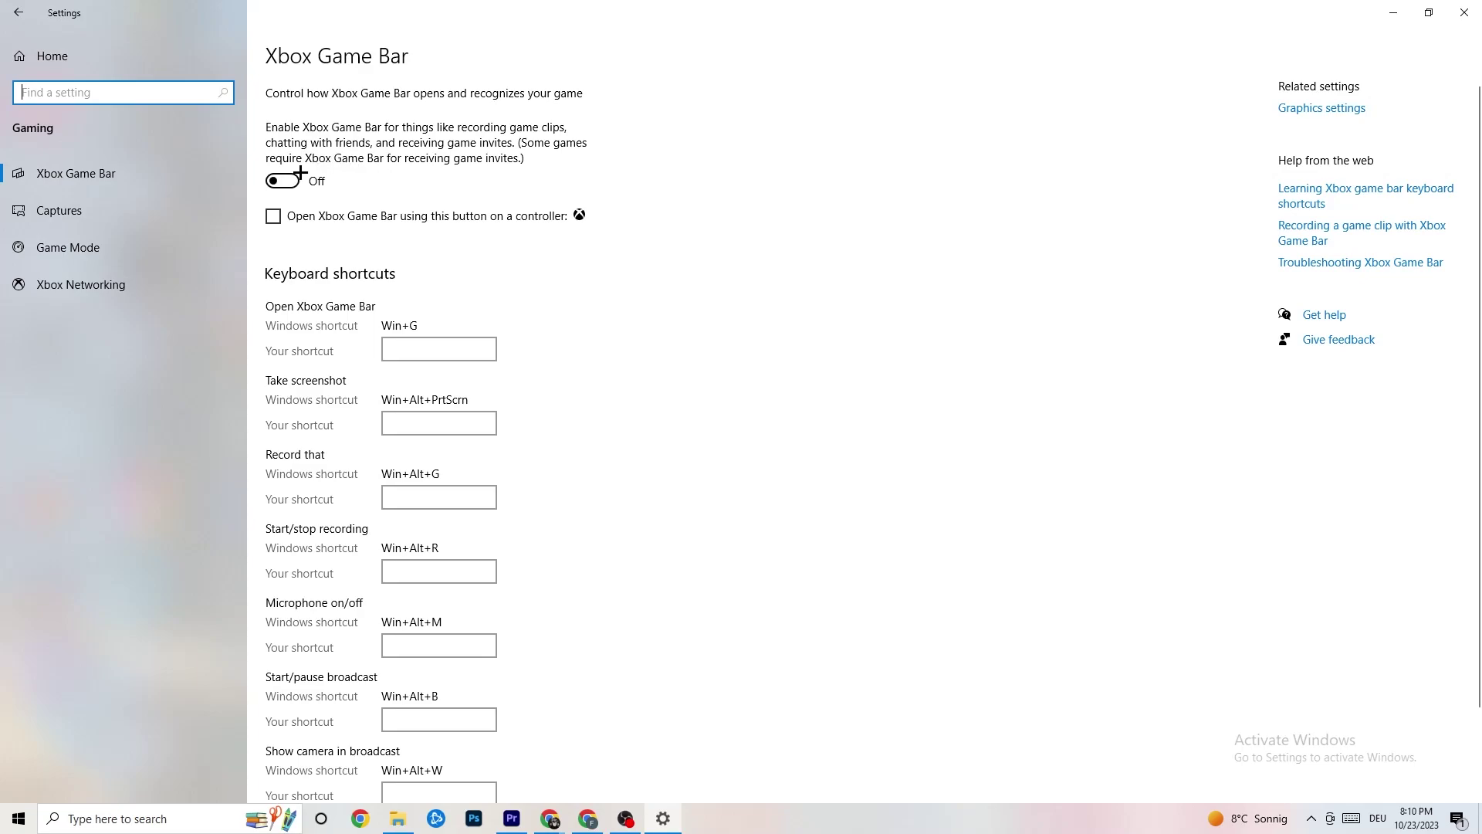
pyautogui.click(140, 210)
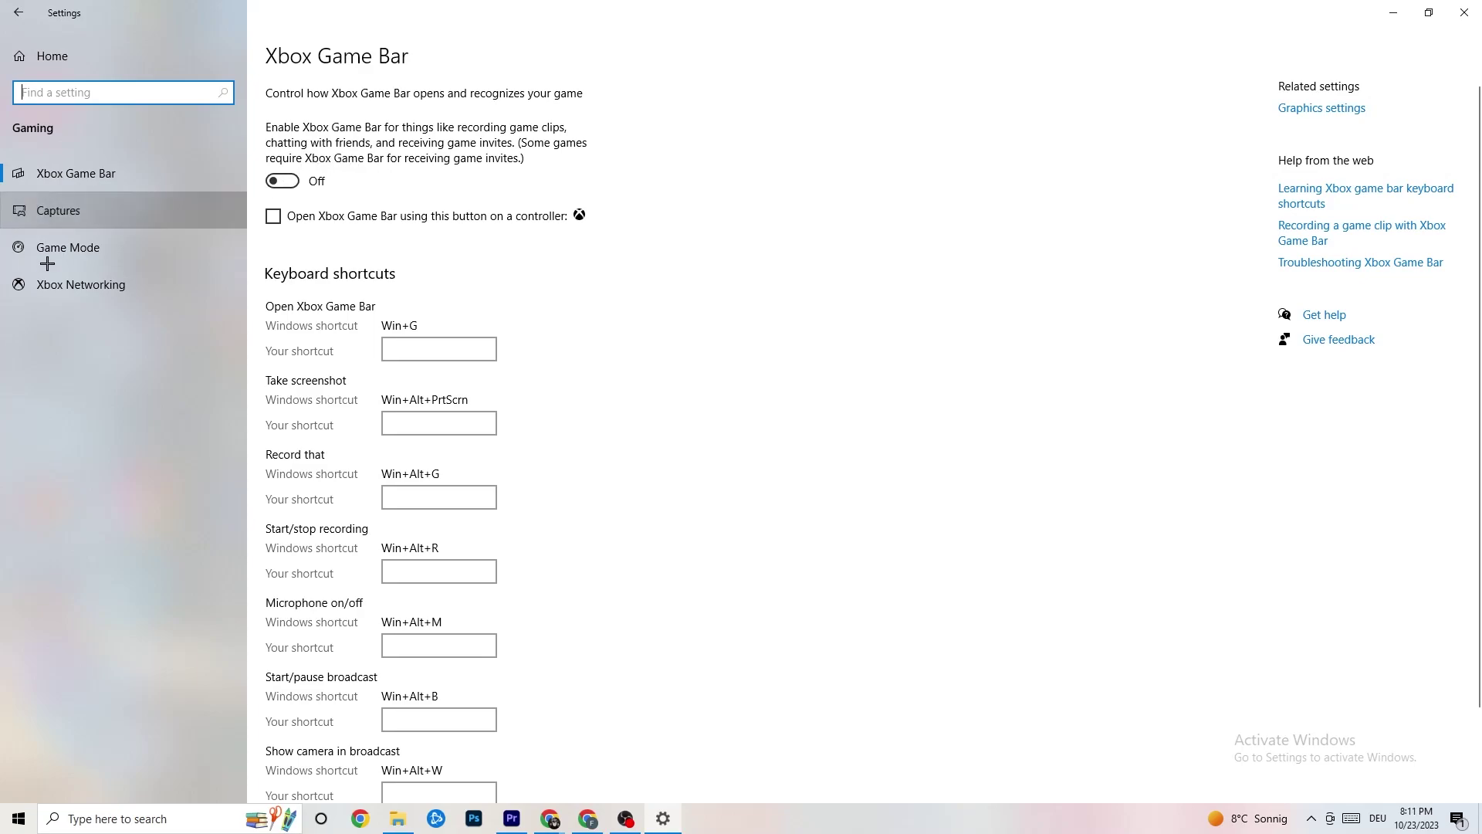
pyautogui.scroll(-2, 516, 323)
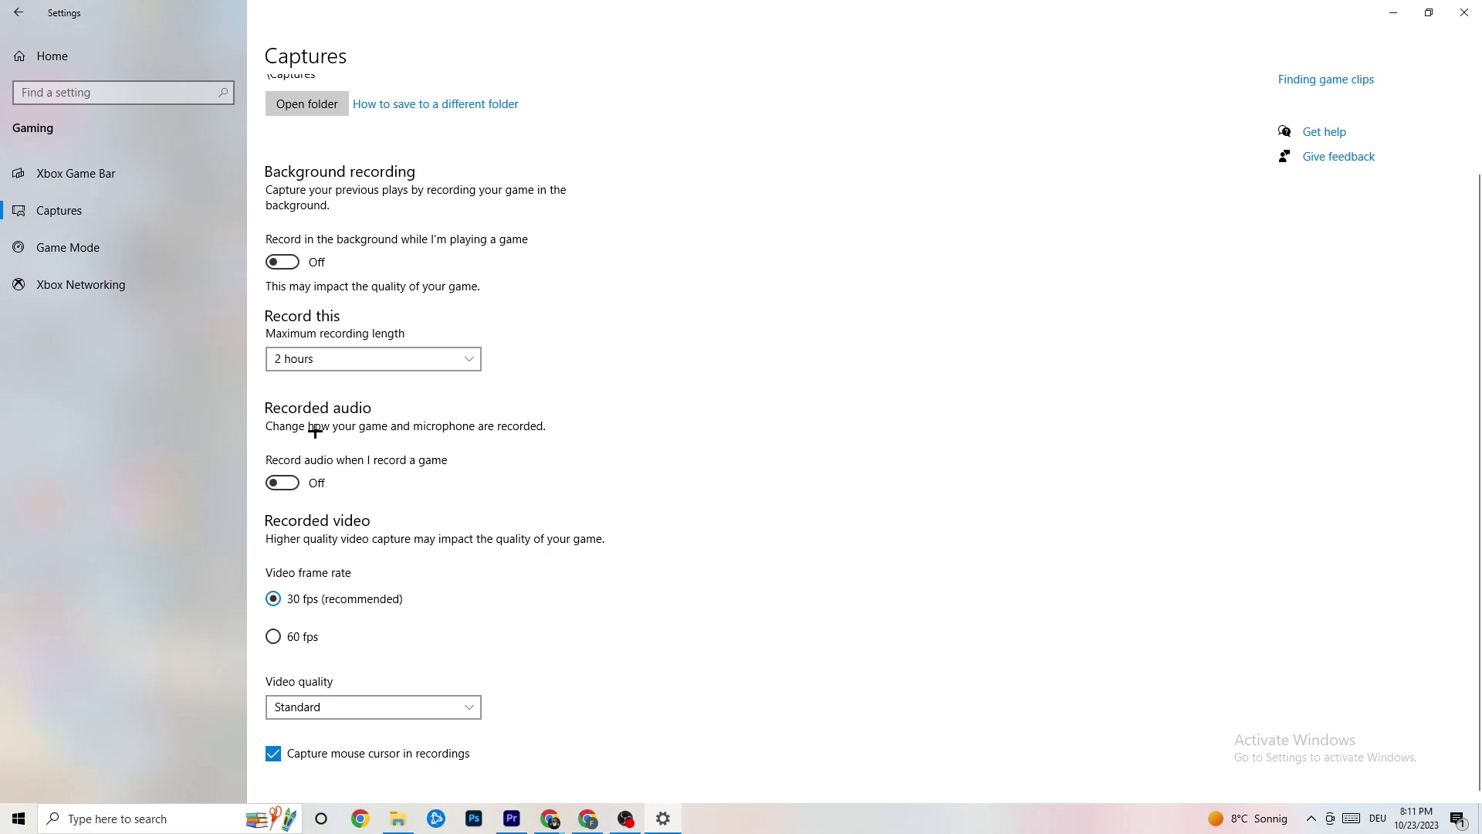
pyautogui.click(99, 244)
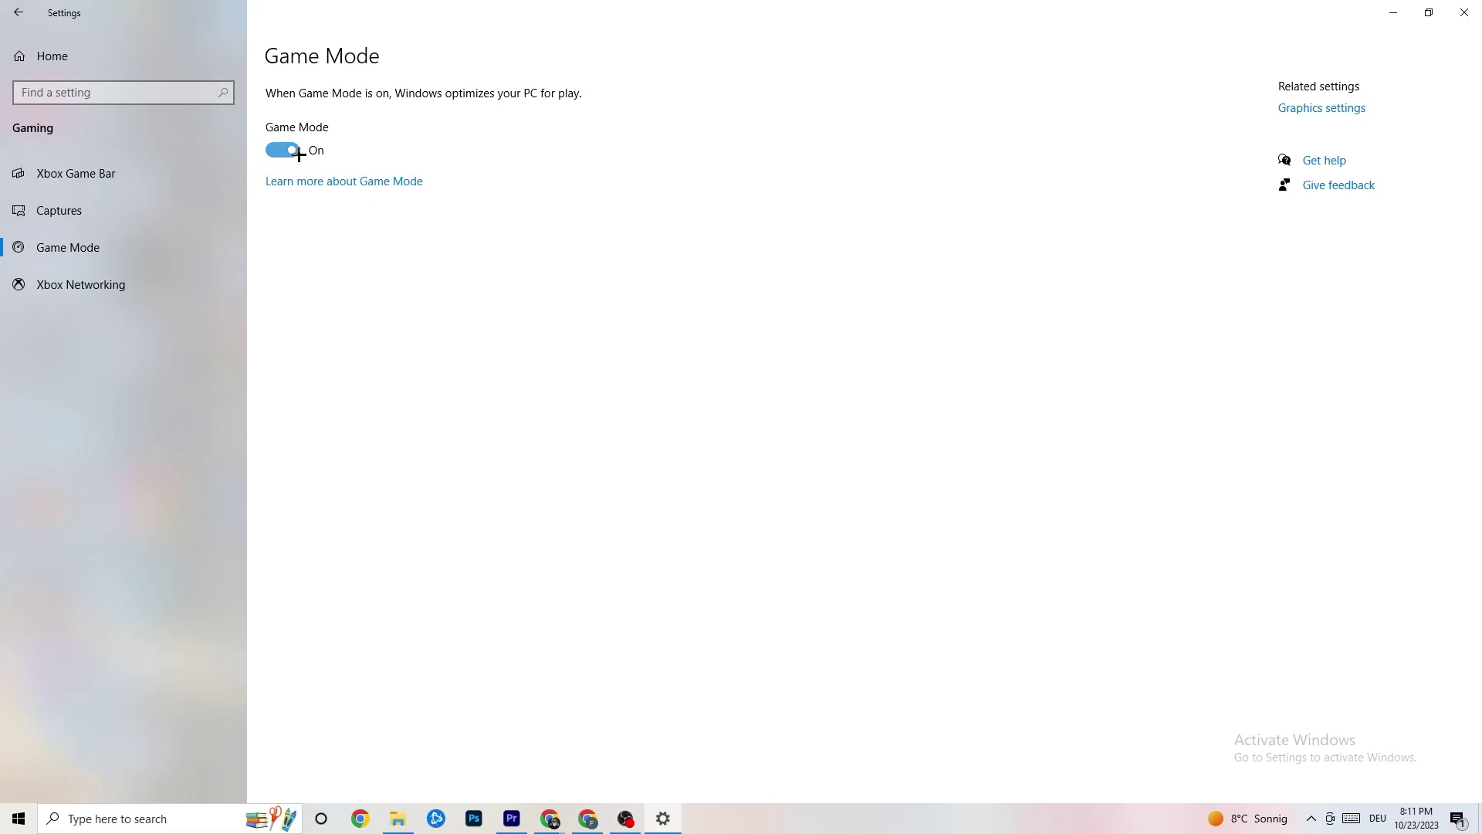
# Check the Windows Update and Troubleshoot pages of Update & Security, then close Settings
pyautogui.click(18, 12)
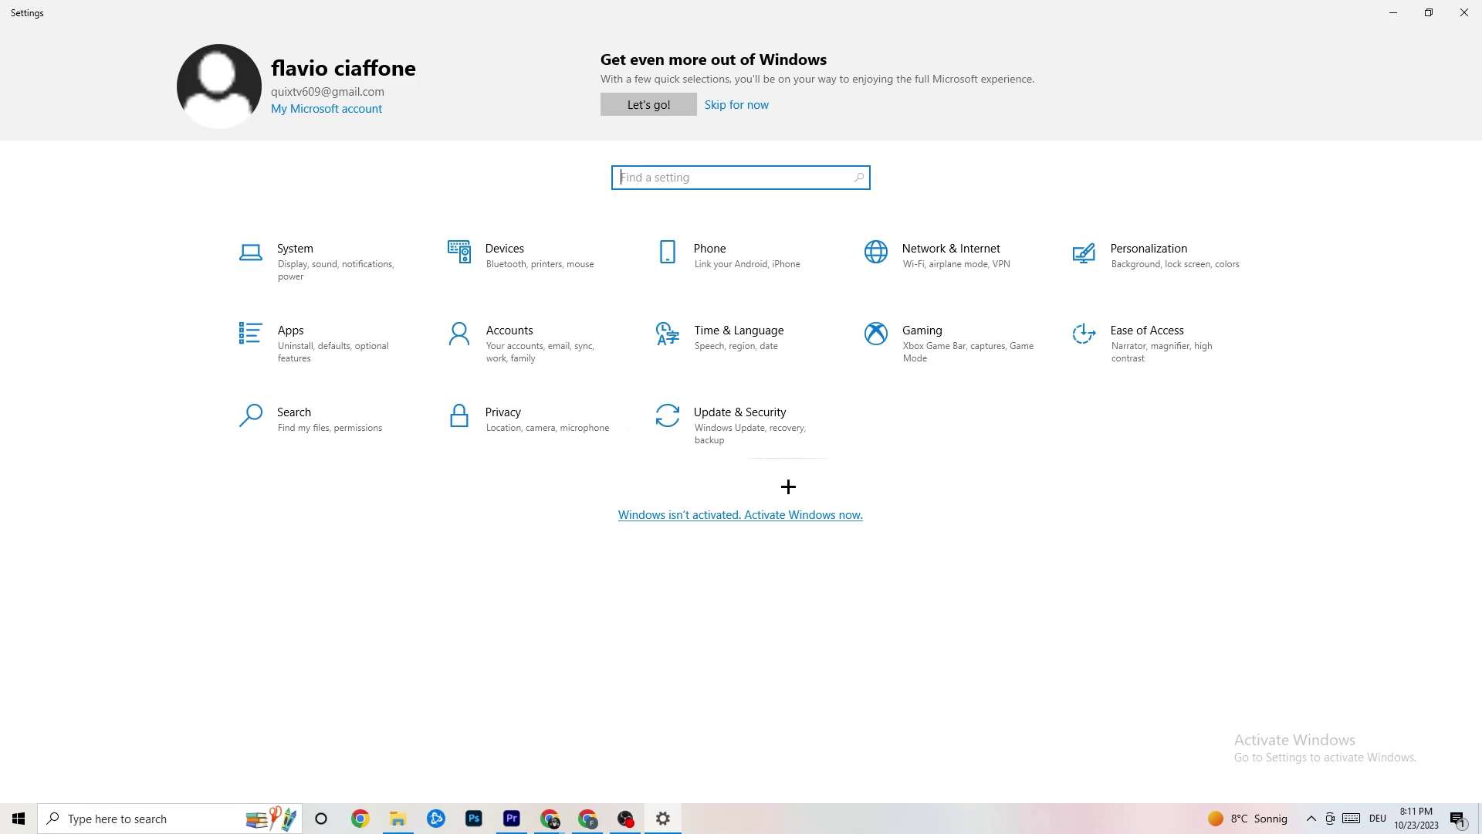
pyautogui.click(749, 415)
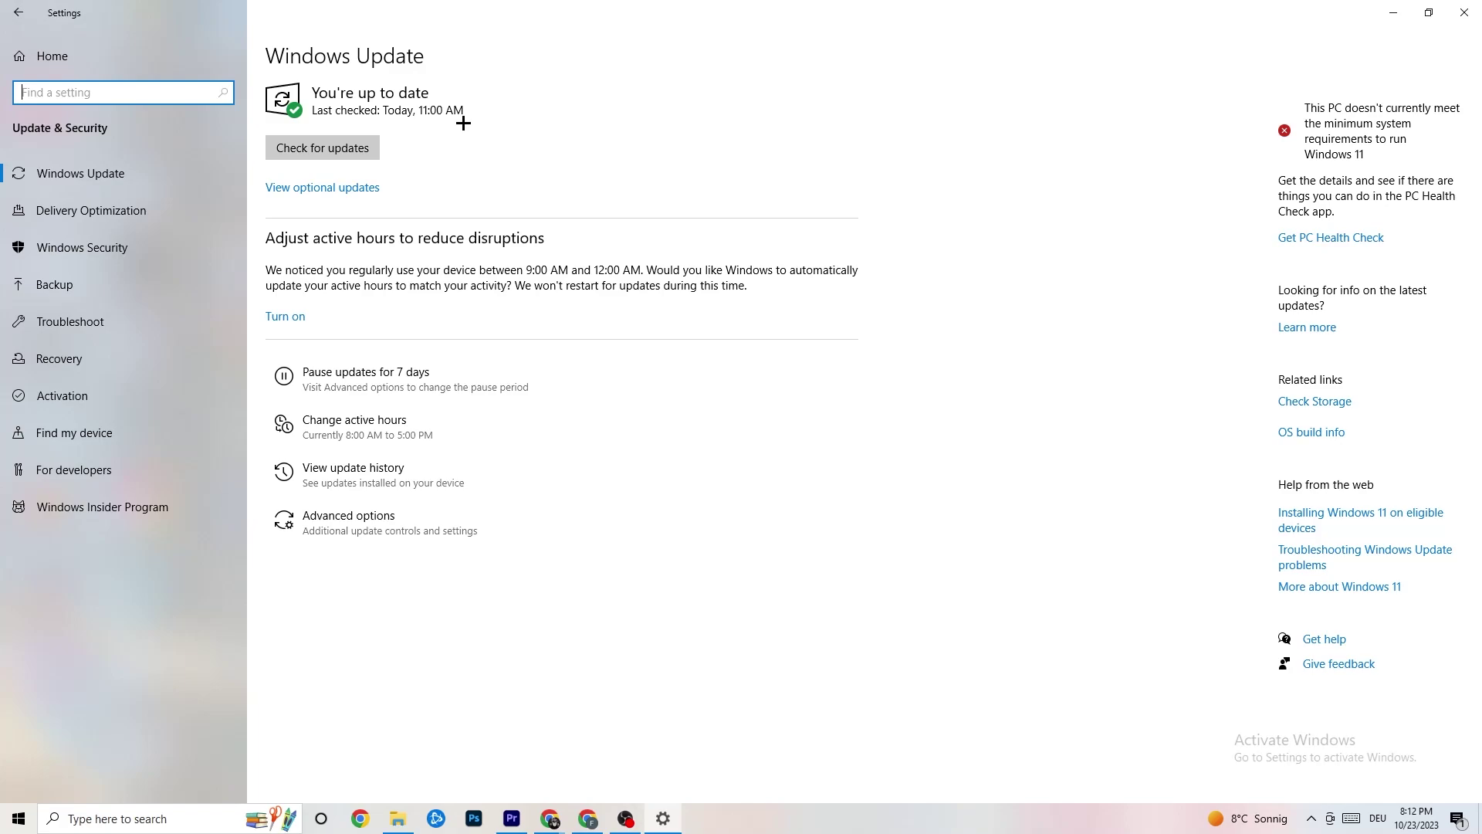
pyautogui.click(162, 176)
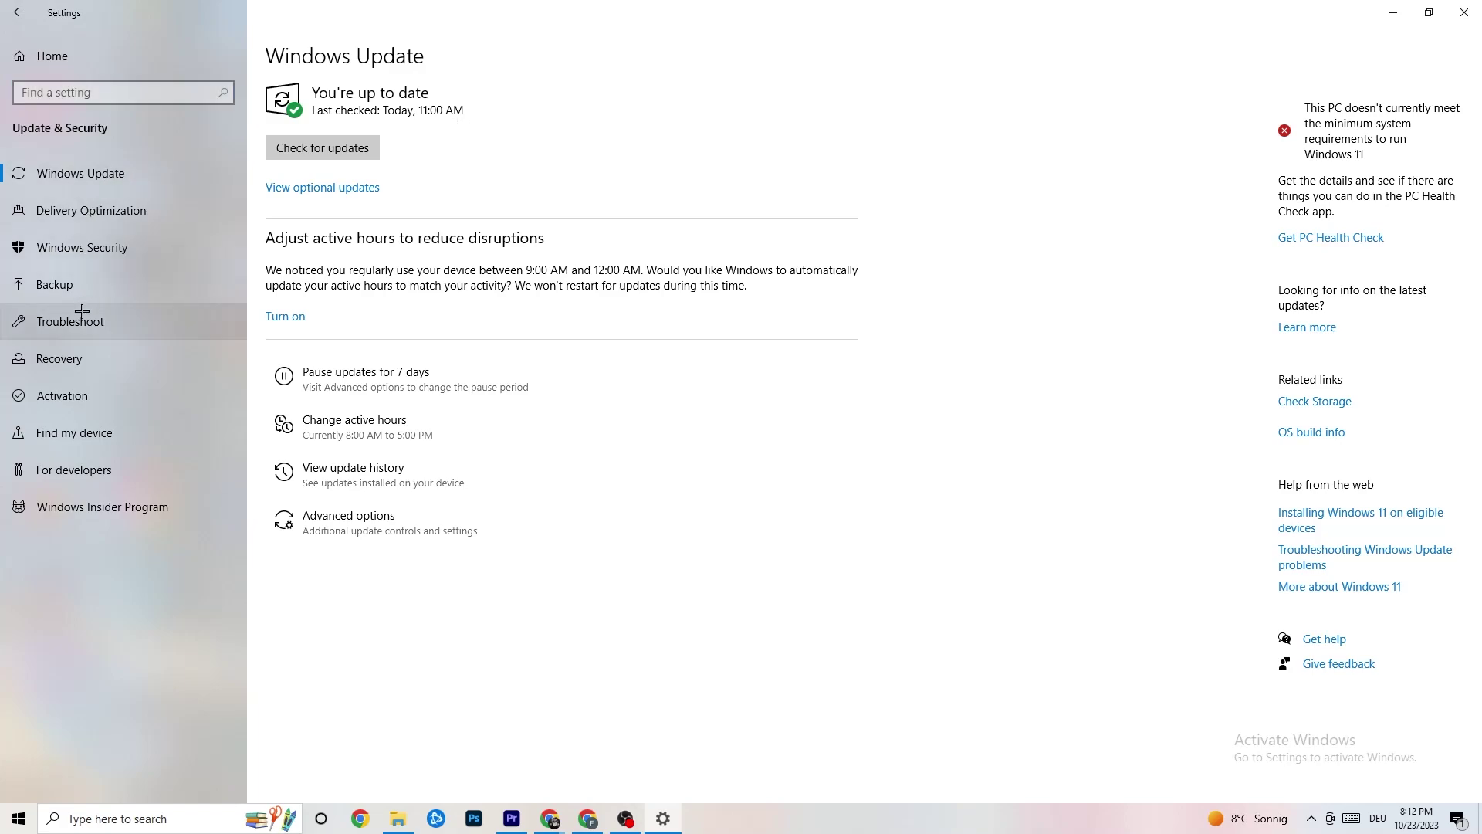
pyautogui.click(81, 310)
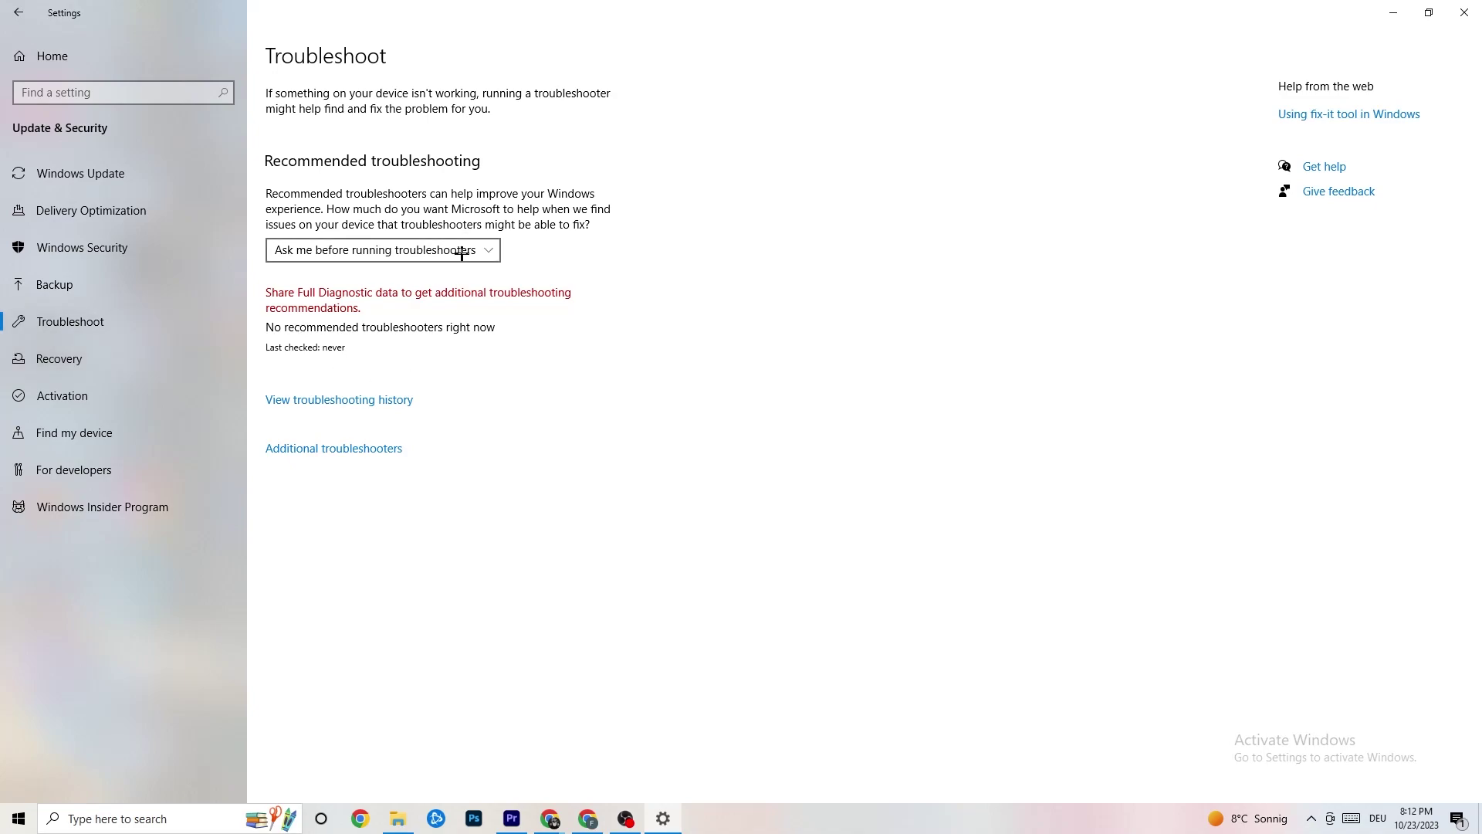
pyautogui.click(1464, 10)
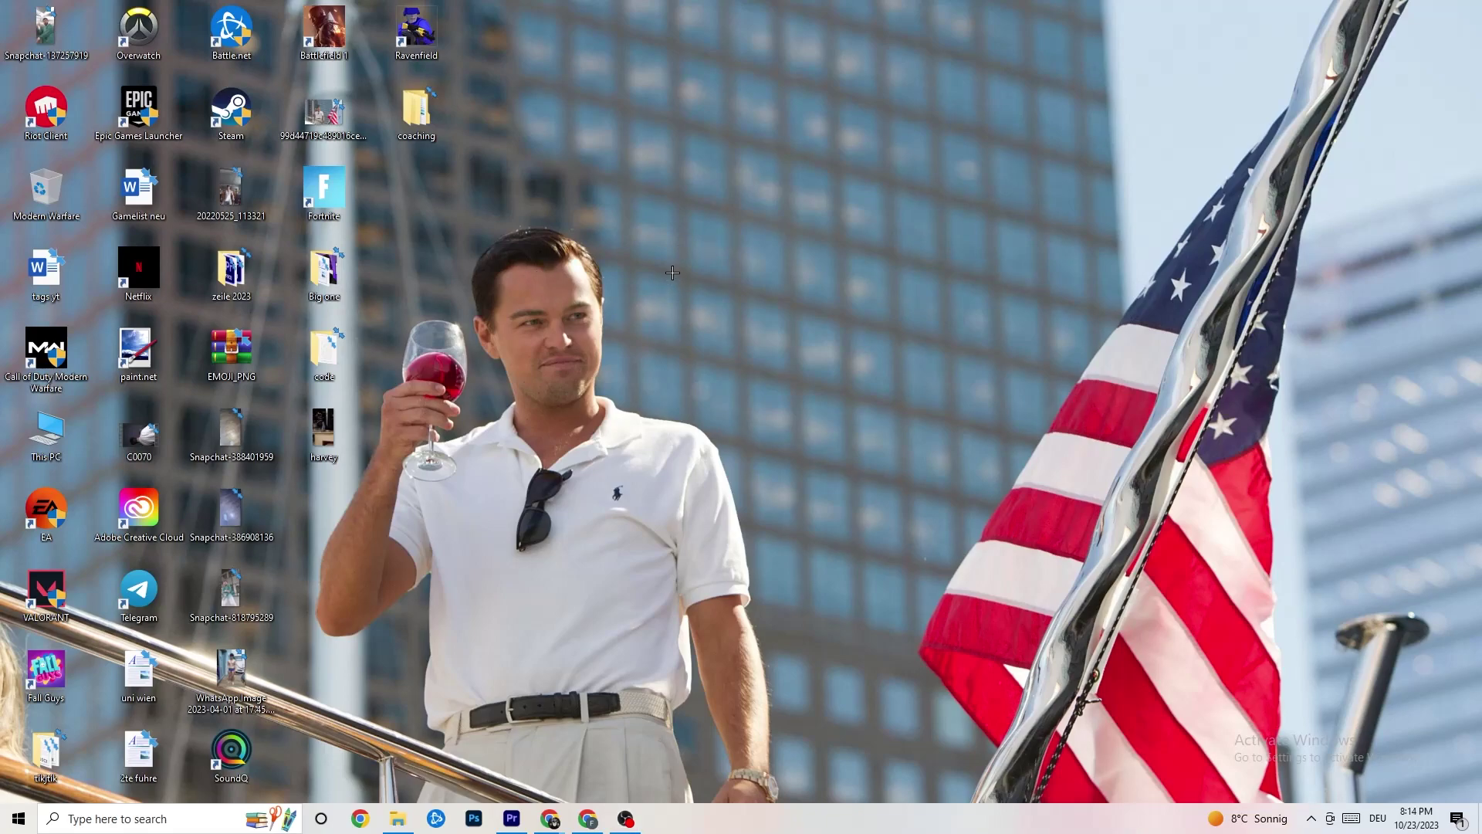
# Open NVIDIA Control Panel from the desktop and examine the 3D image preference options, including the performance-to-quality preference
pyautogui.rightClick(664, 200)
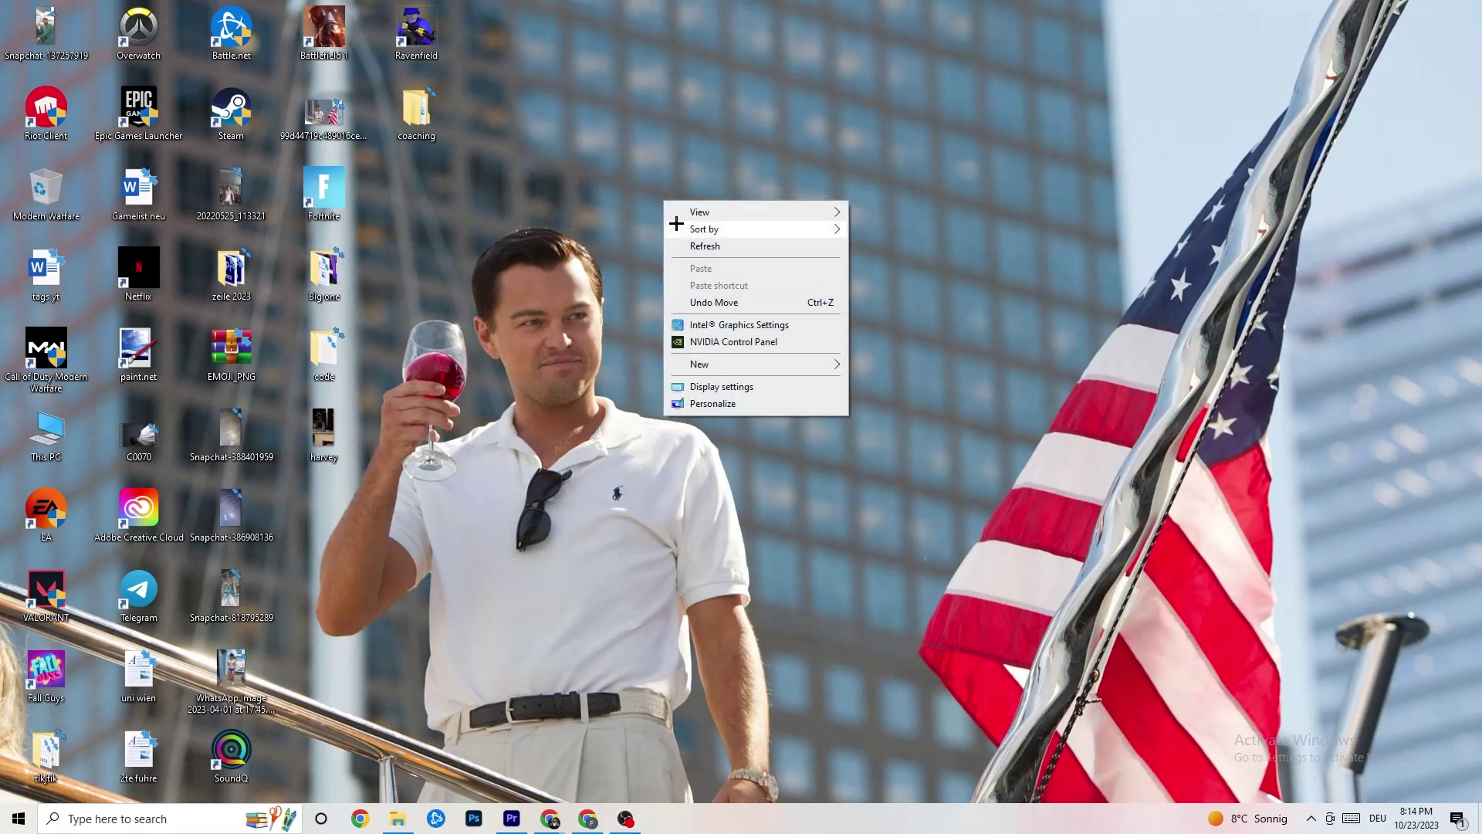
pyautogui.click(717, 342)
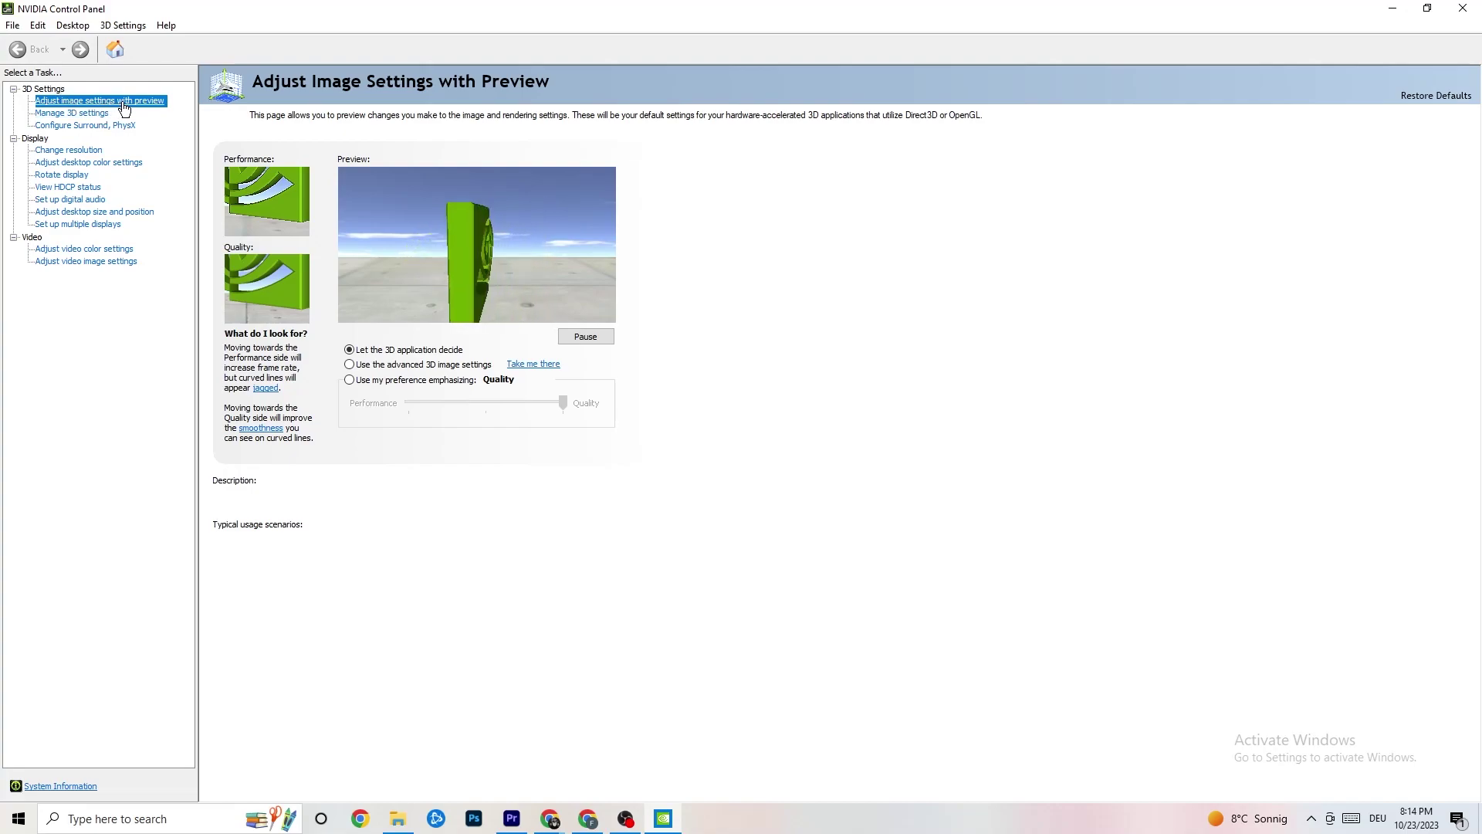
pyautogui.moveTo(390, 357)
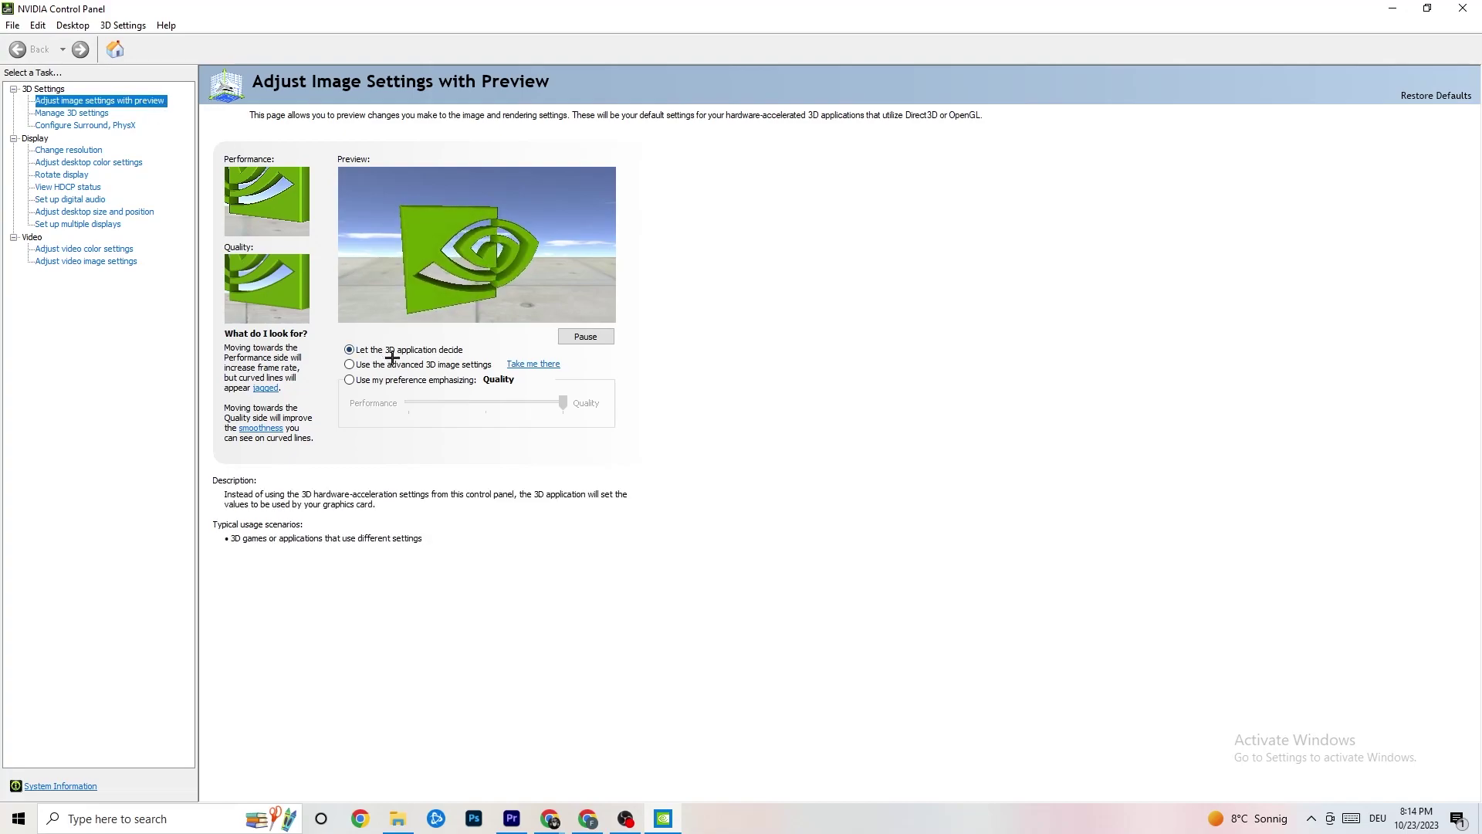
pyautogui.moveTo(401, 409)
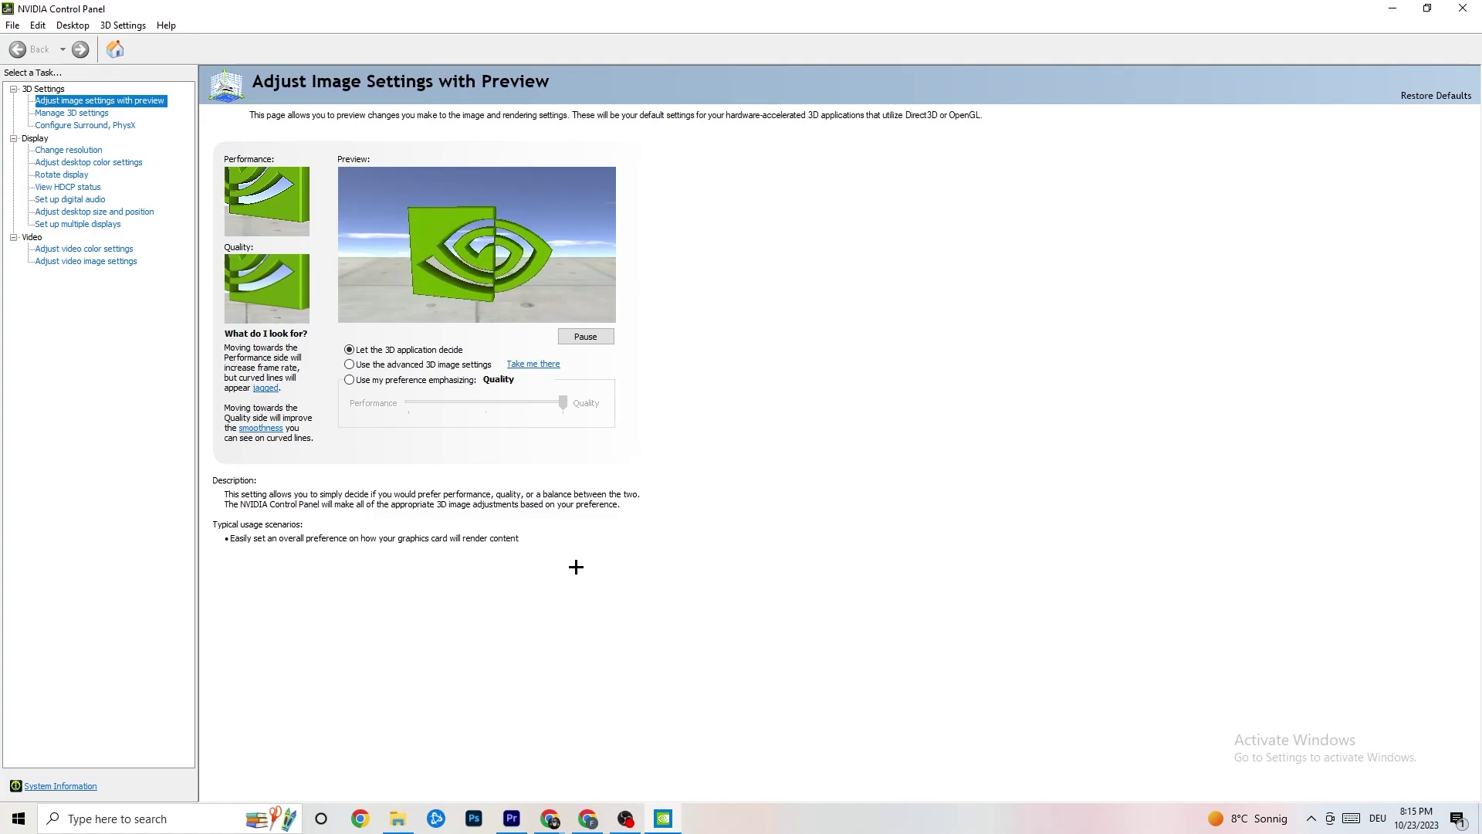
# Review the display's resolution and refresh rate in NVIDIA Control Panel's Change Resolution page, then close the control panel
pyautogui.click(64, 150)
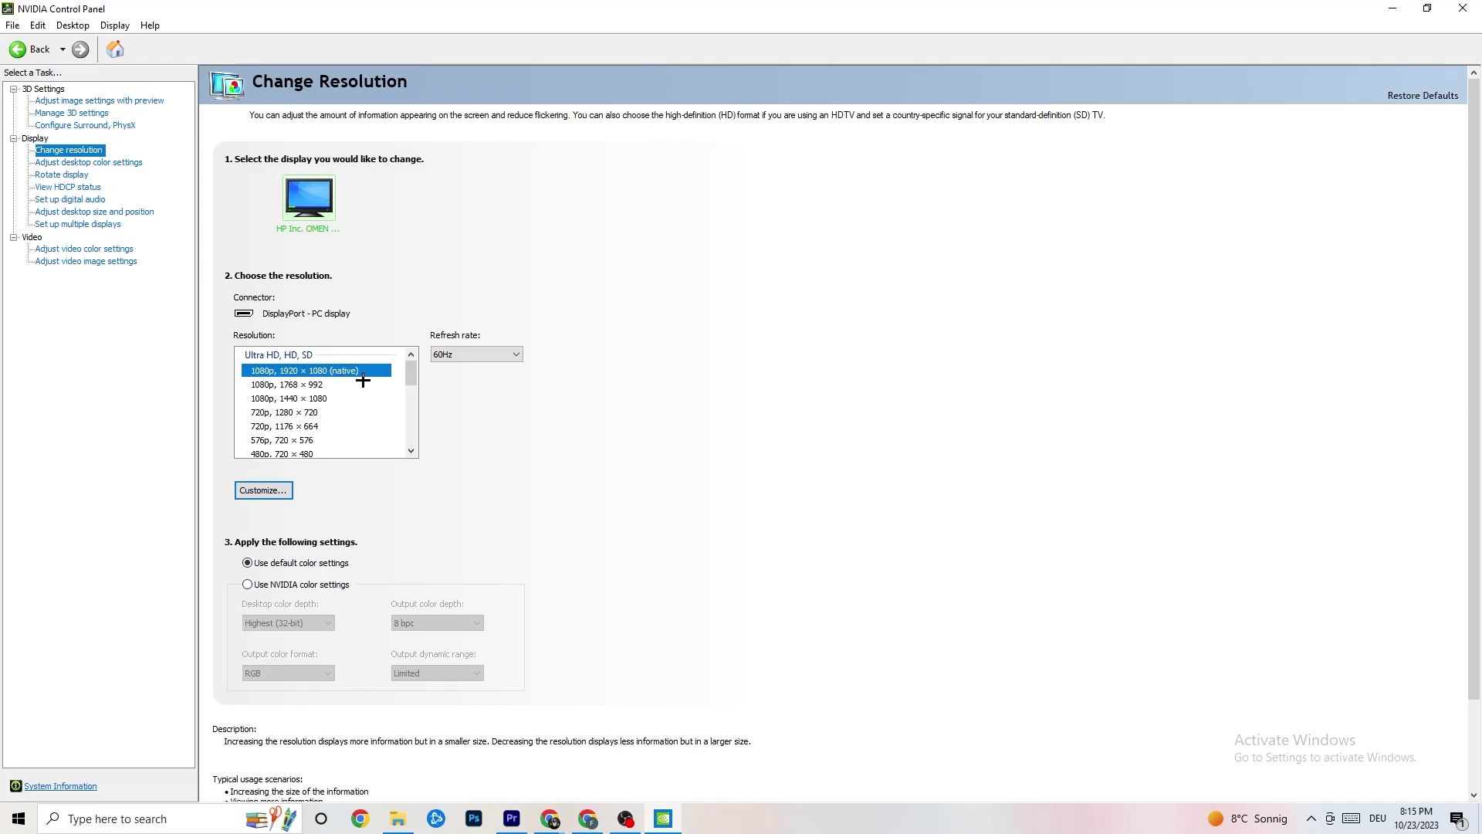
pyautogui.scroll(-1, 410, 380)
pyautogui.scroll(1, 409, 377)
pyautogui.hotkey('alt', 'F4')
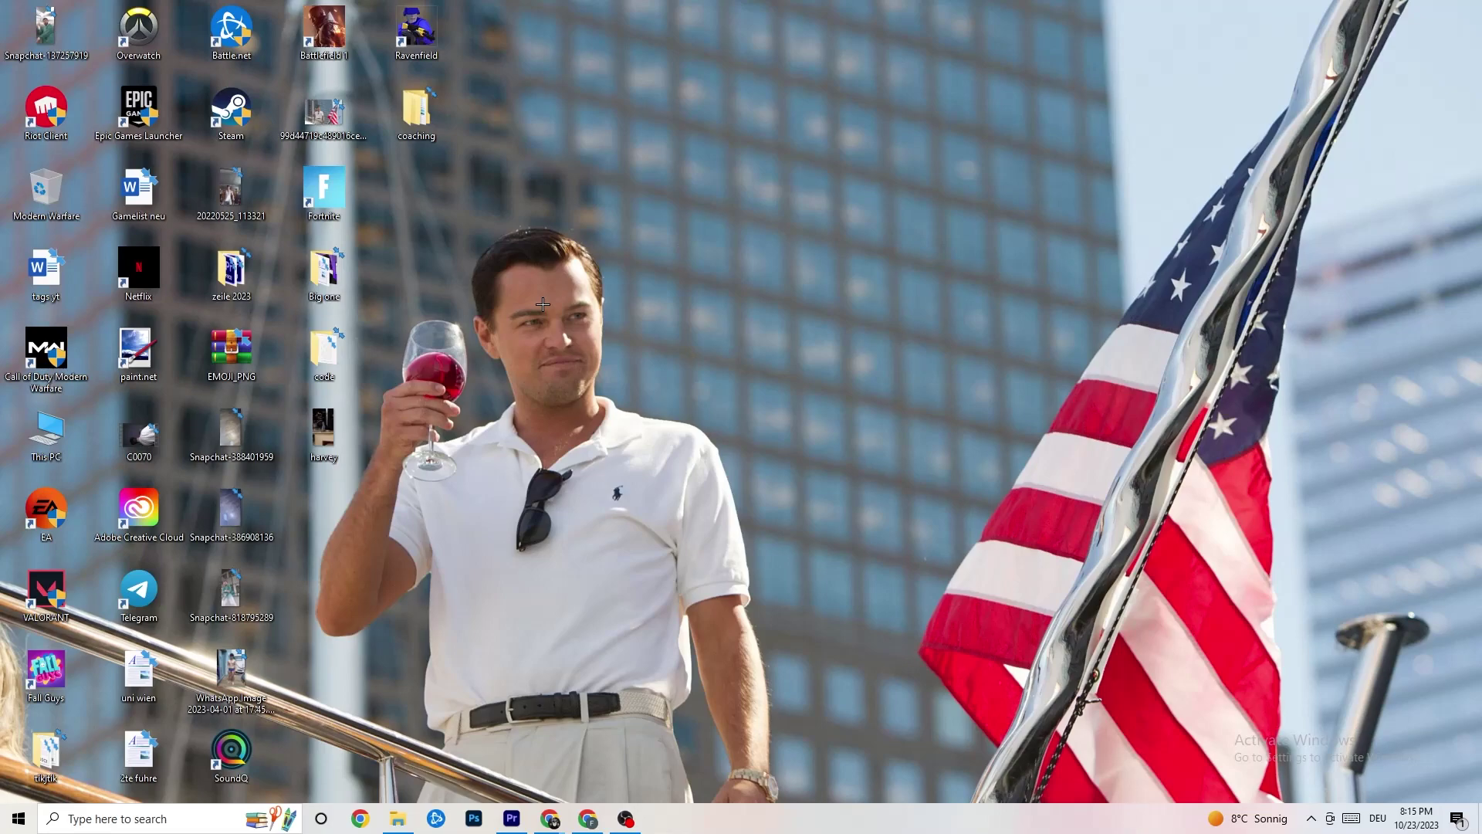
# View the computer's sleep, shut-down and restart choices without choosing one, and return to the desktop
pyautogui.click(18, 817)
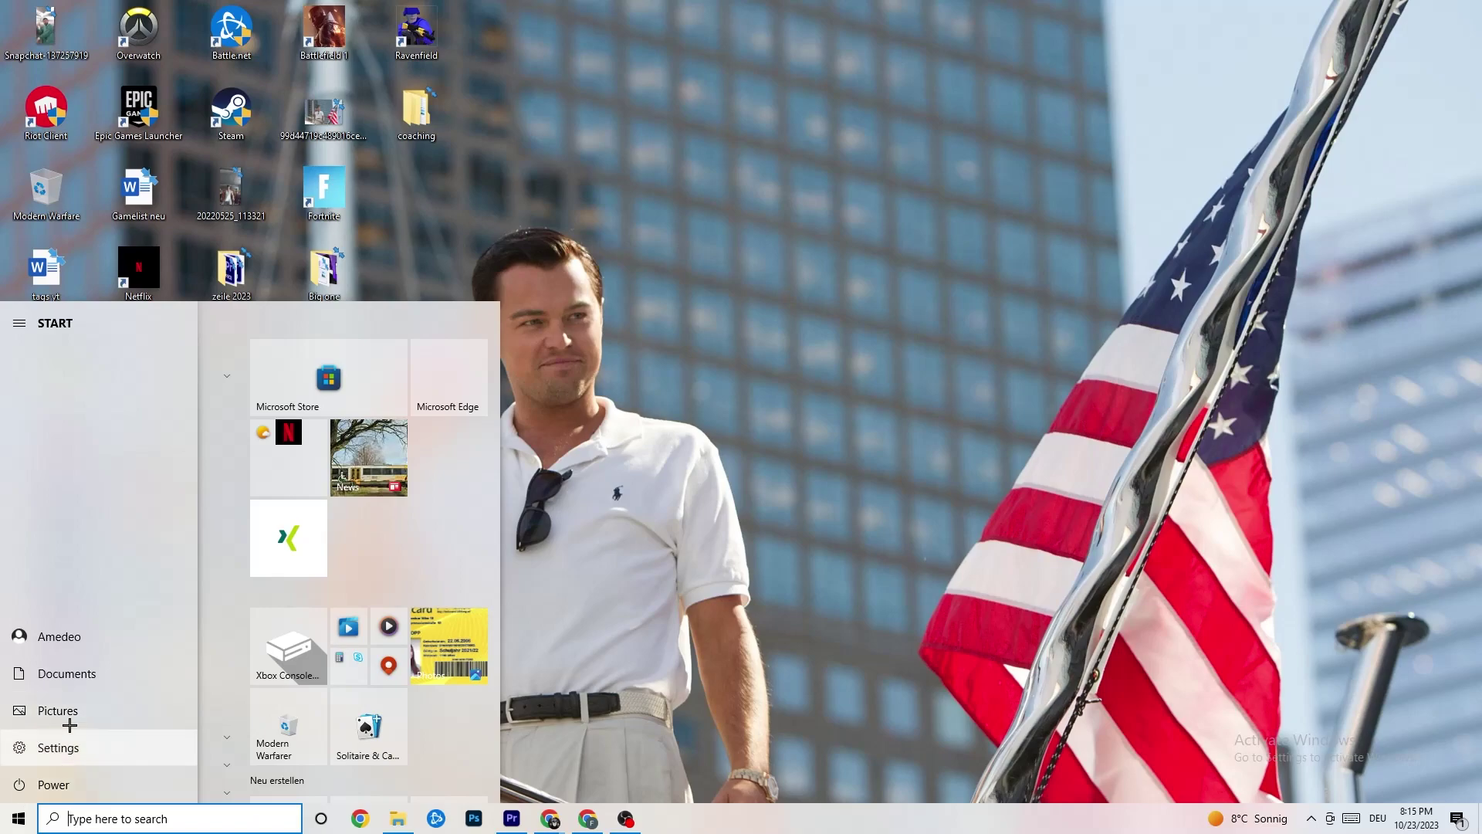
pyautogui.click(152, 776)
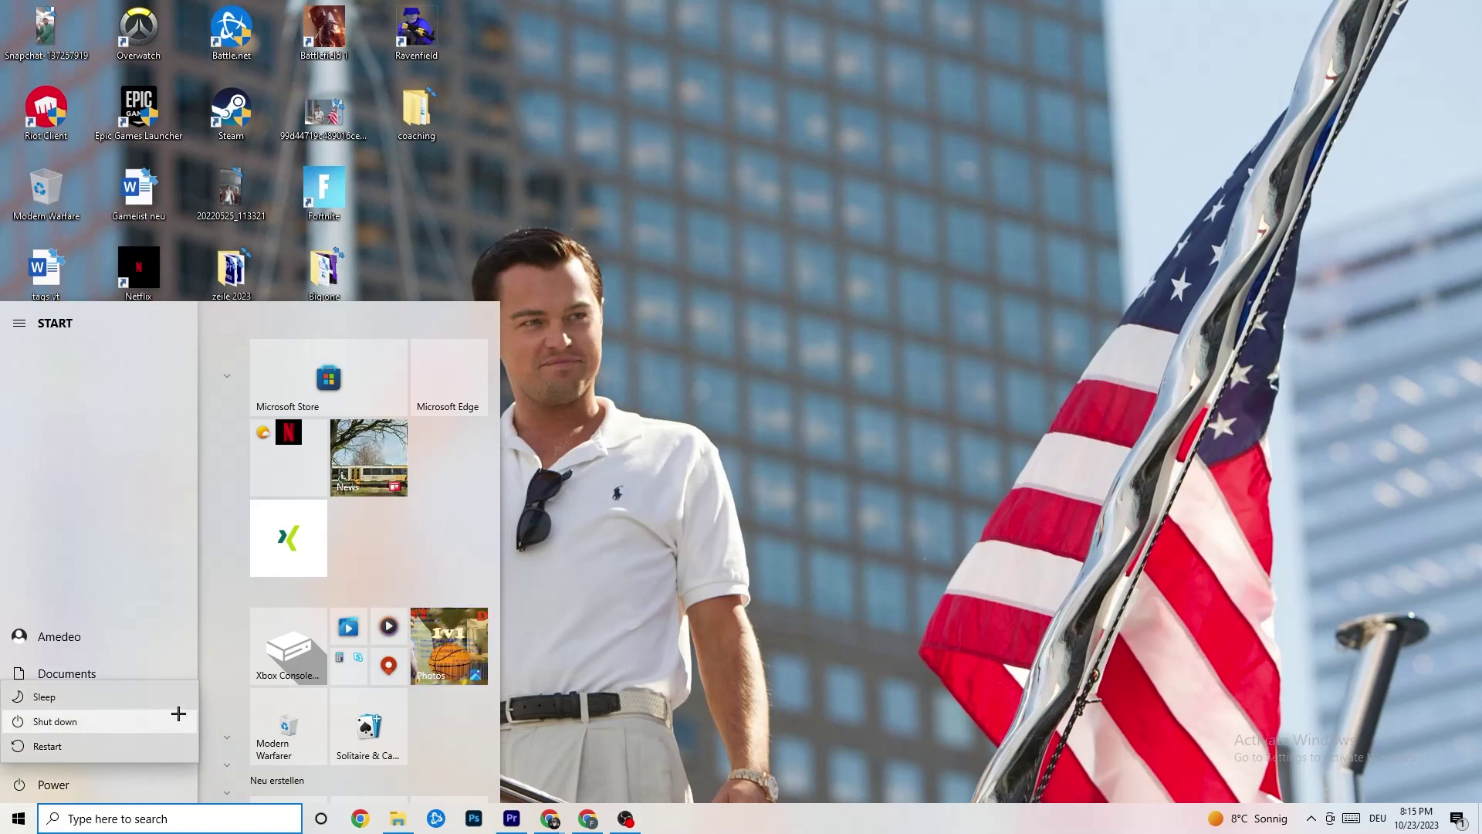
pyautogui.press('Escape')
pyautogui.press('Escape')
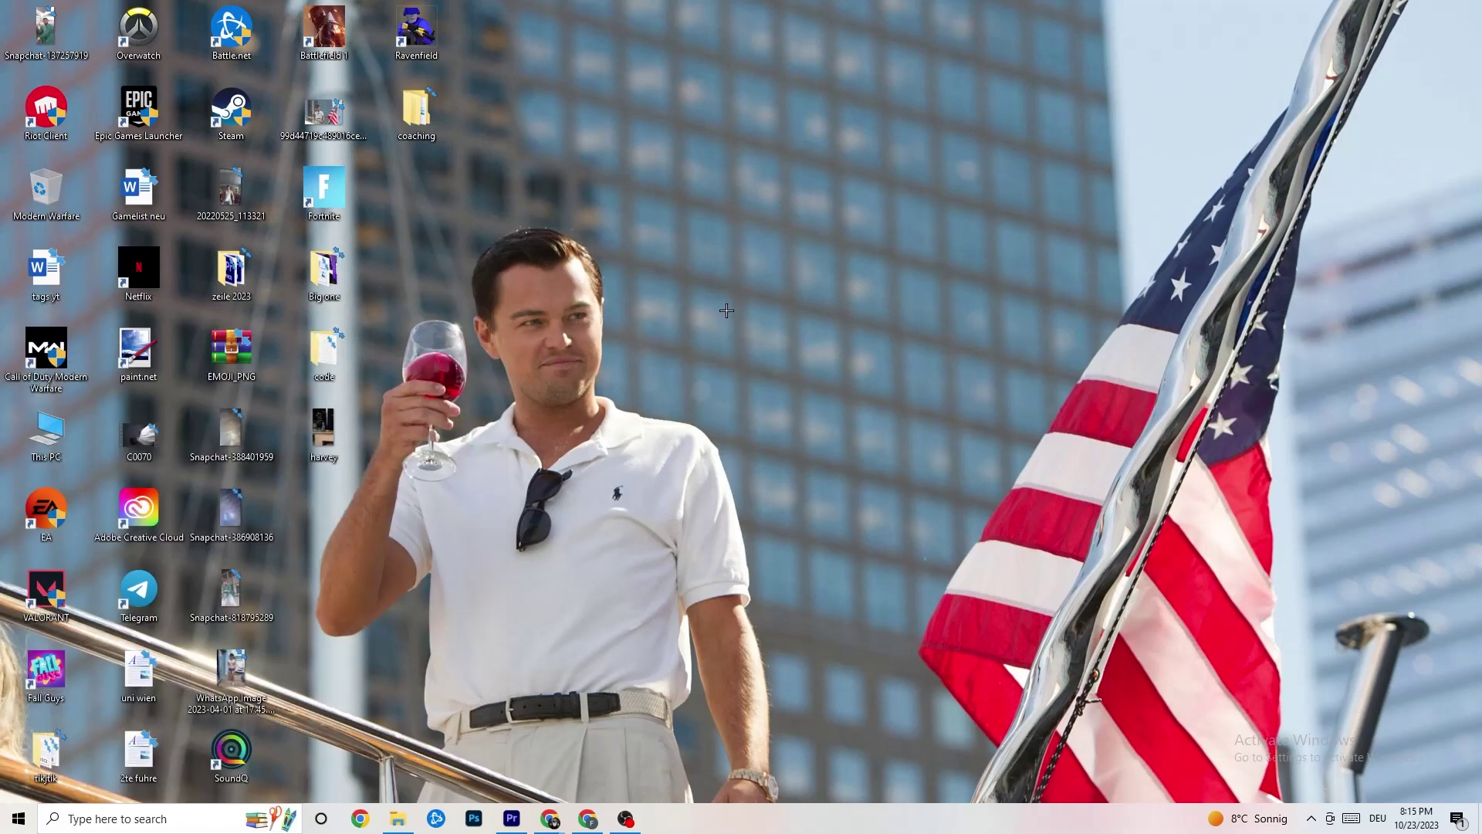